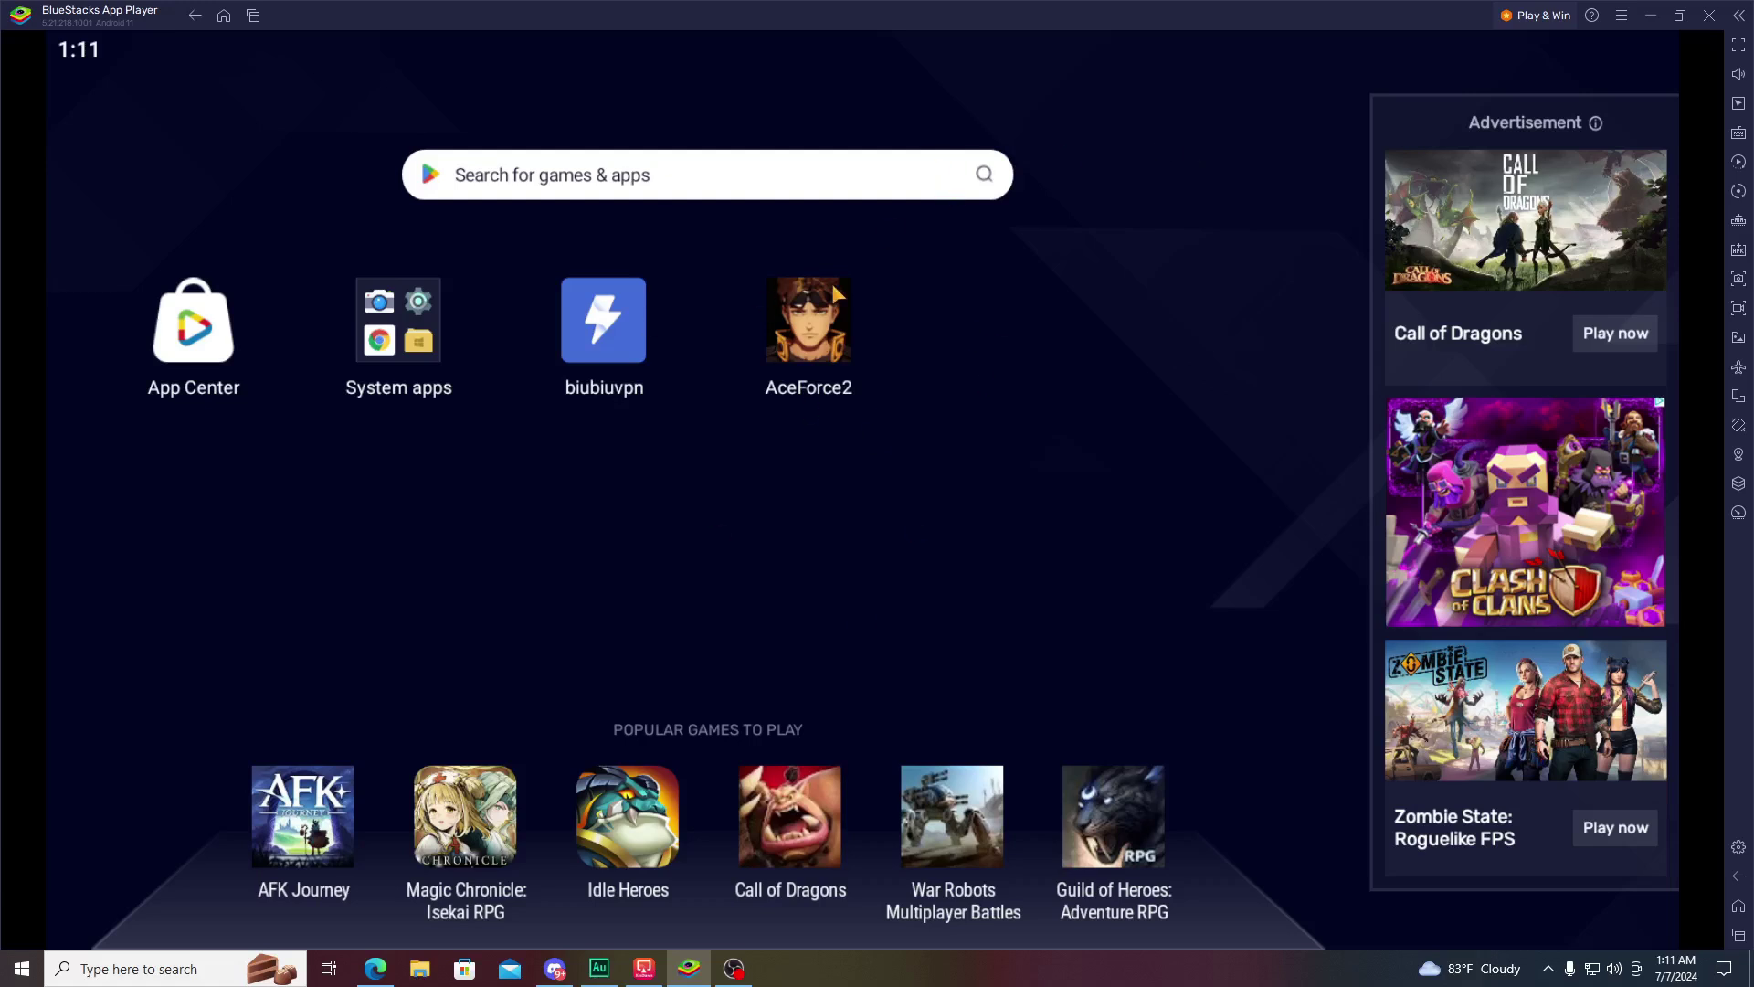
# Step: Open BlueStacks settings on the About page to check version 5.21.218.1001 on Android 11
pyautogui.click(1622, 17)
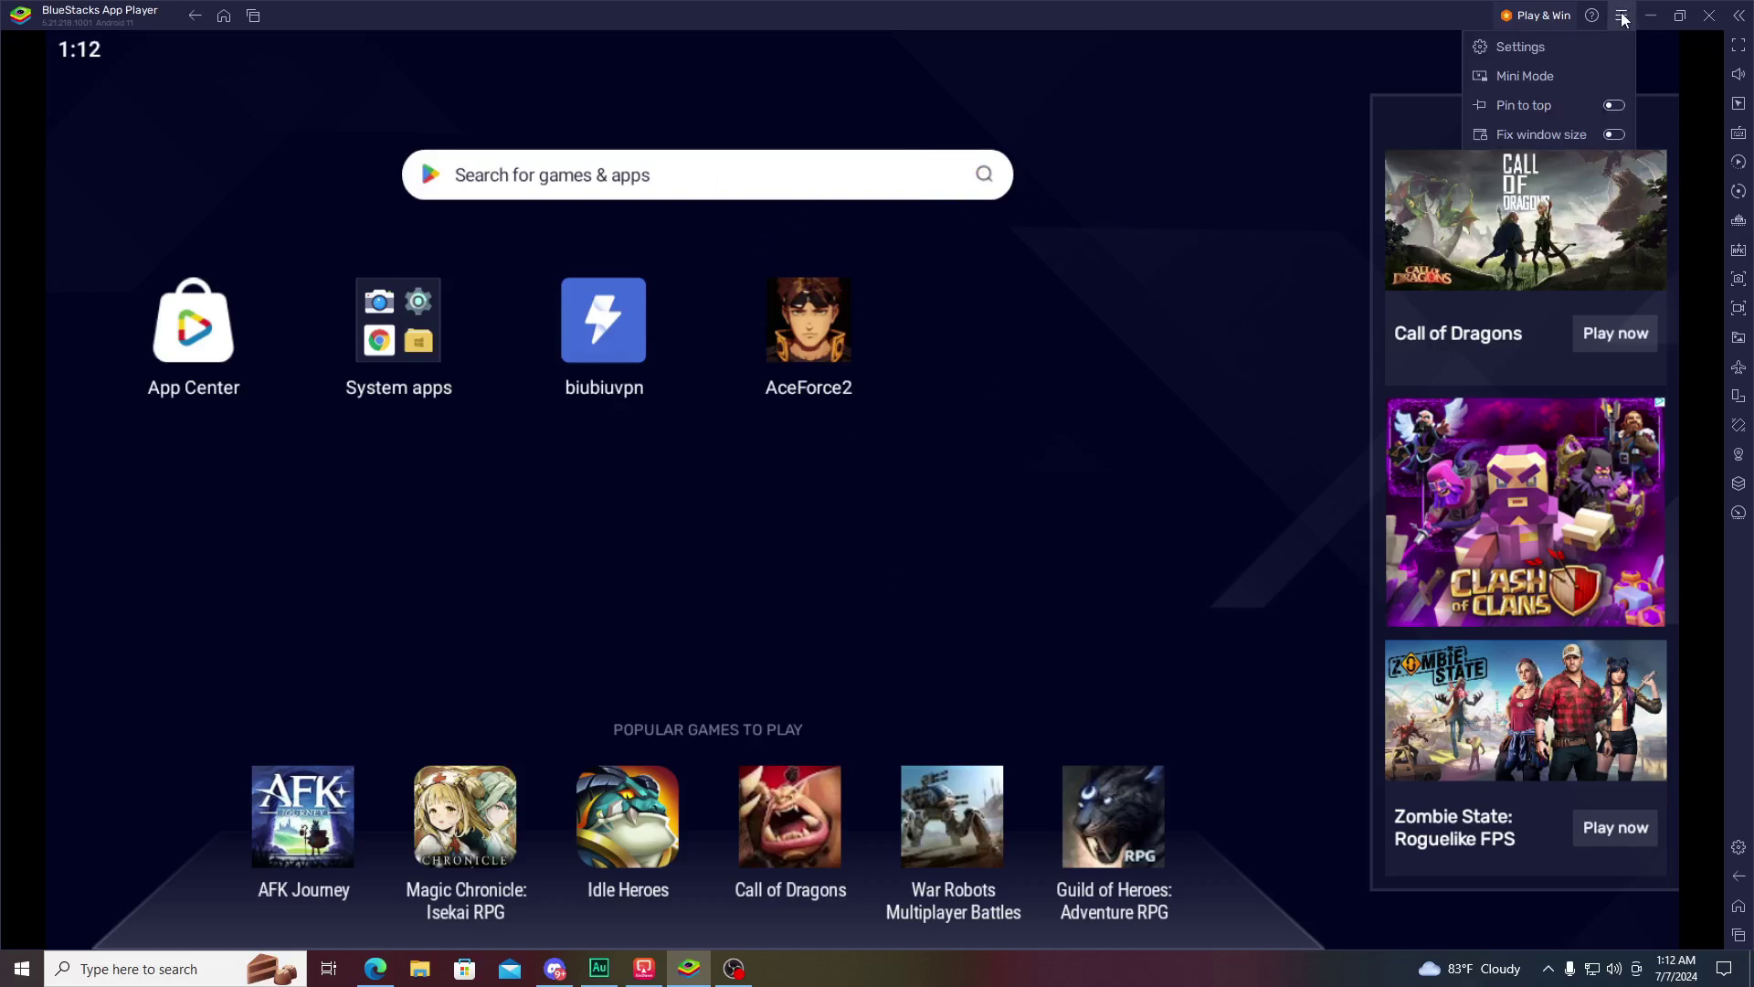
pyautogui.click(1521, 47)
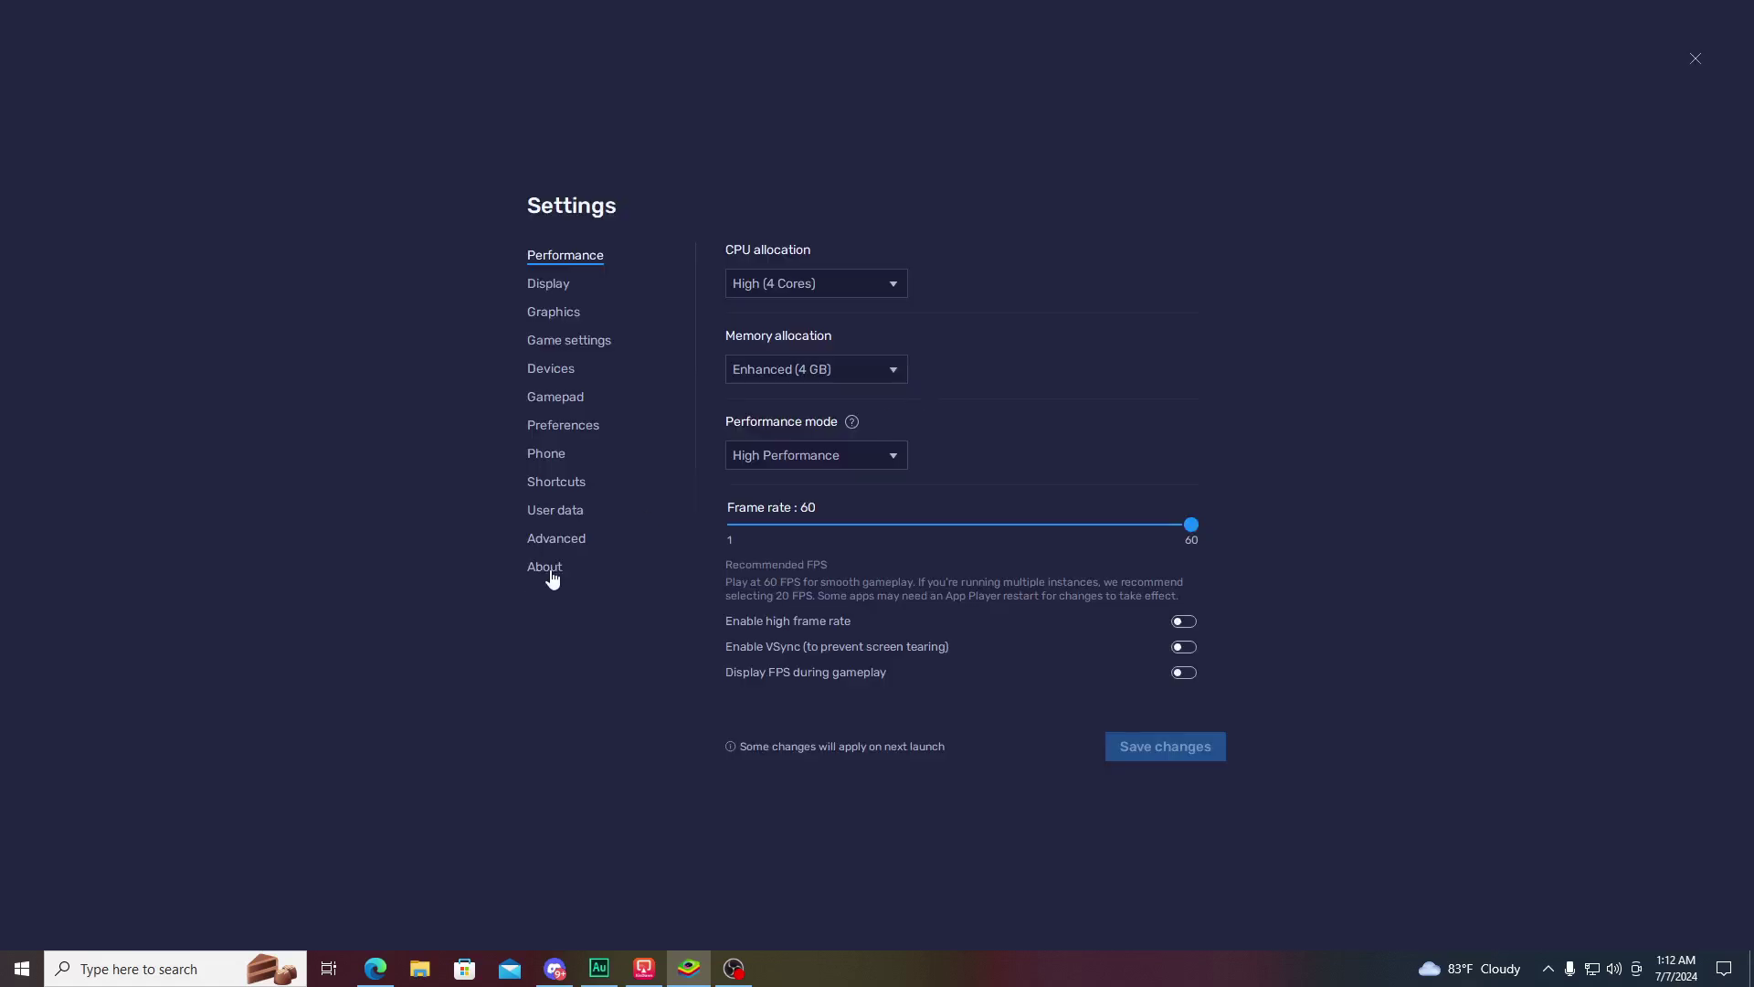
pyautogui.click(548, 572)
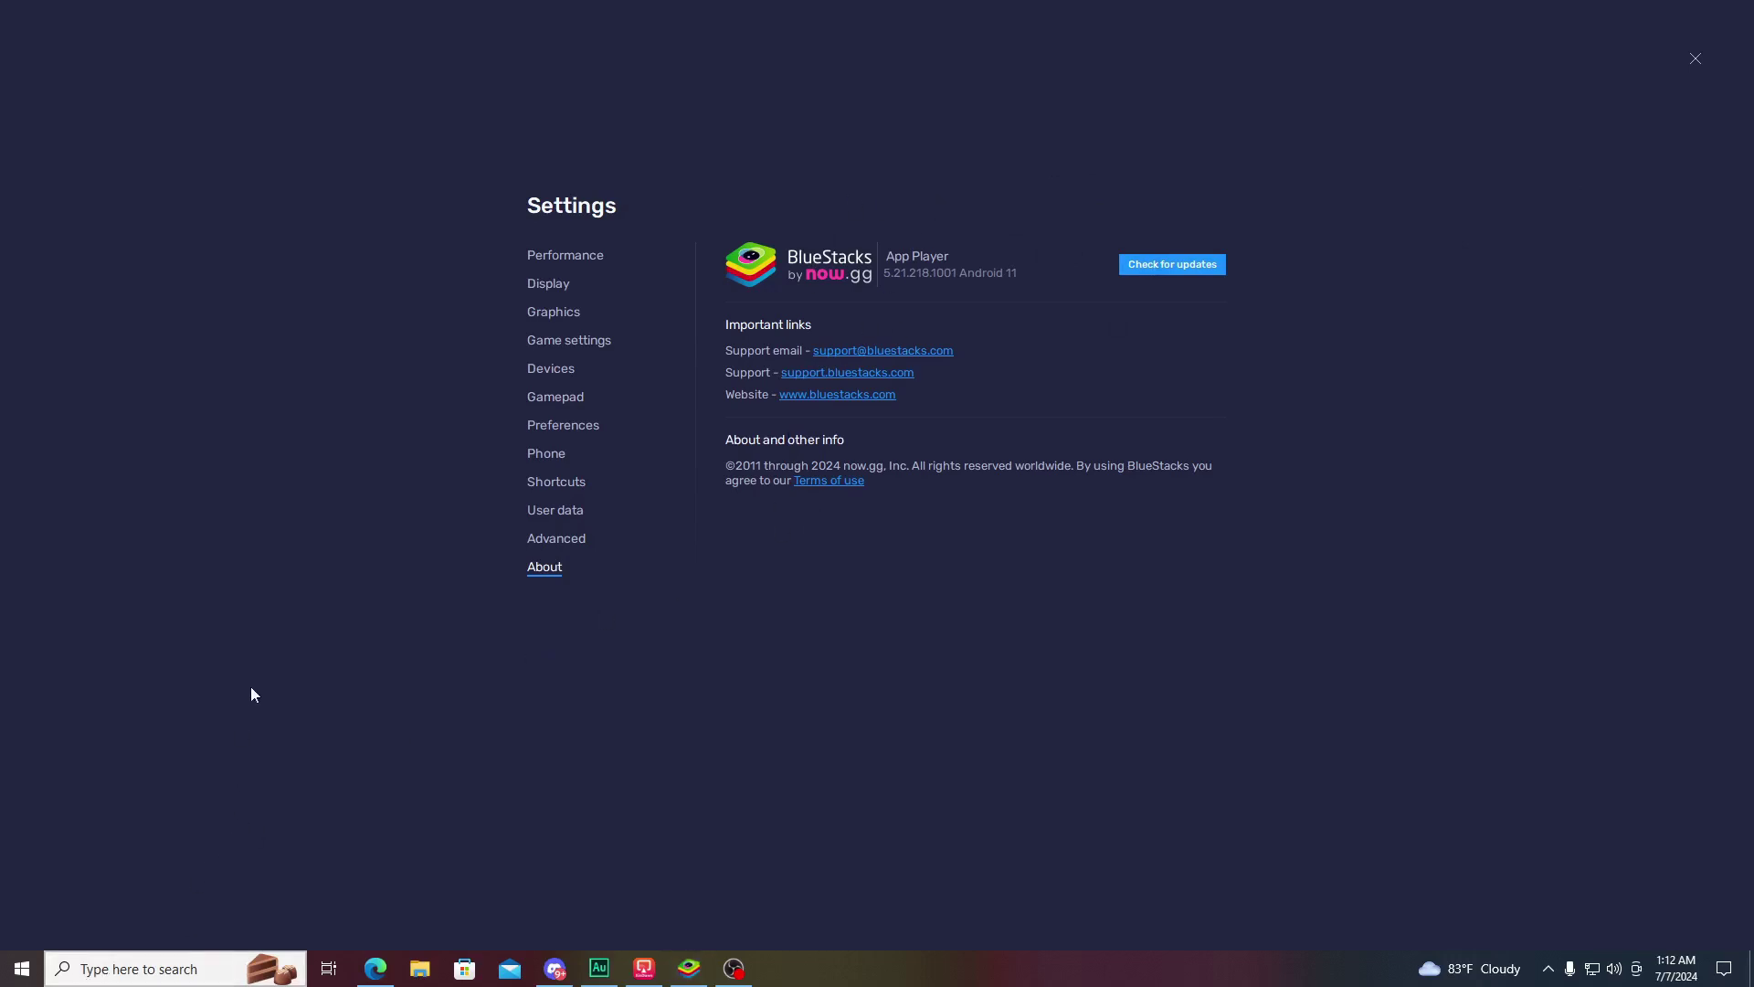
# Step: Browse bluestacks.com's full version list down to the BlueStacks 5 Windows builds
pyautogui.write('bluestacks.com')
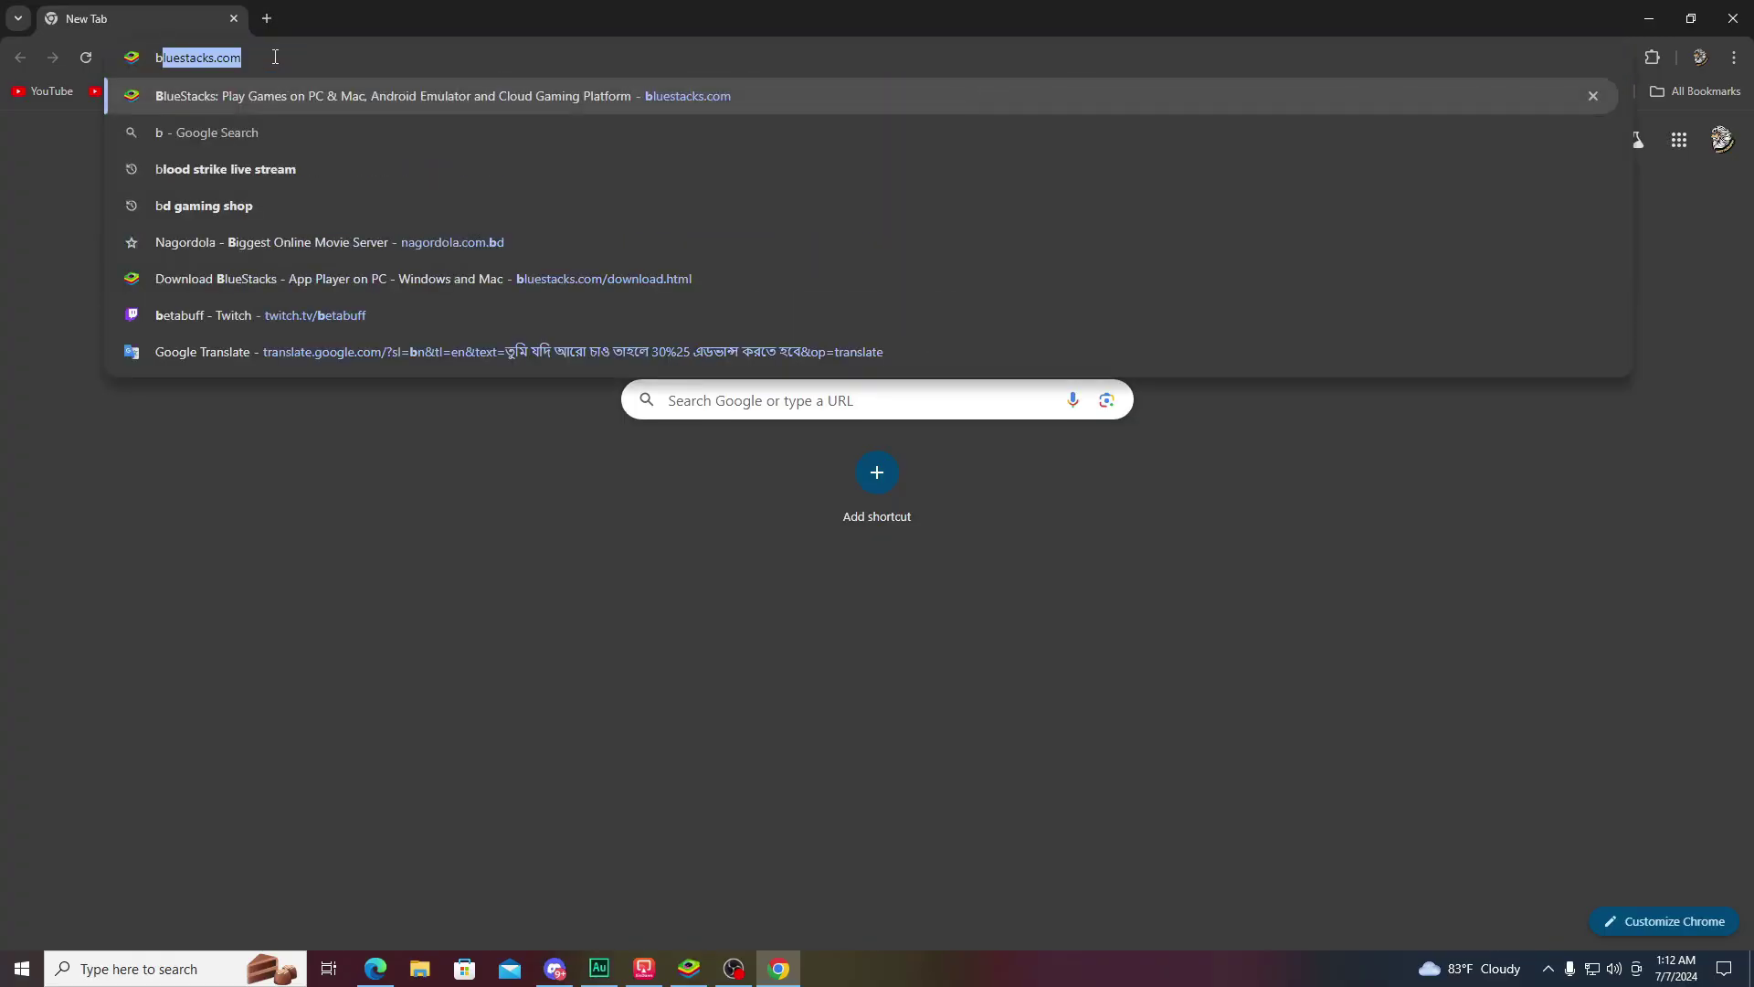
pyautogui.press('Return')
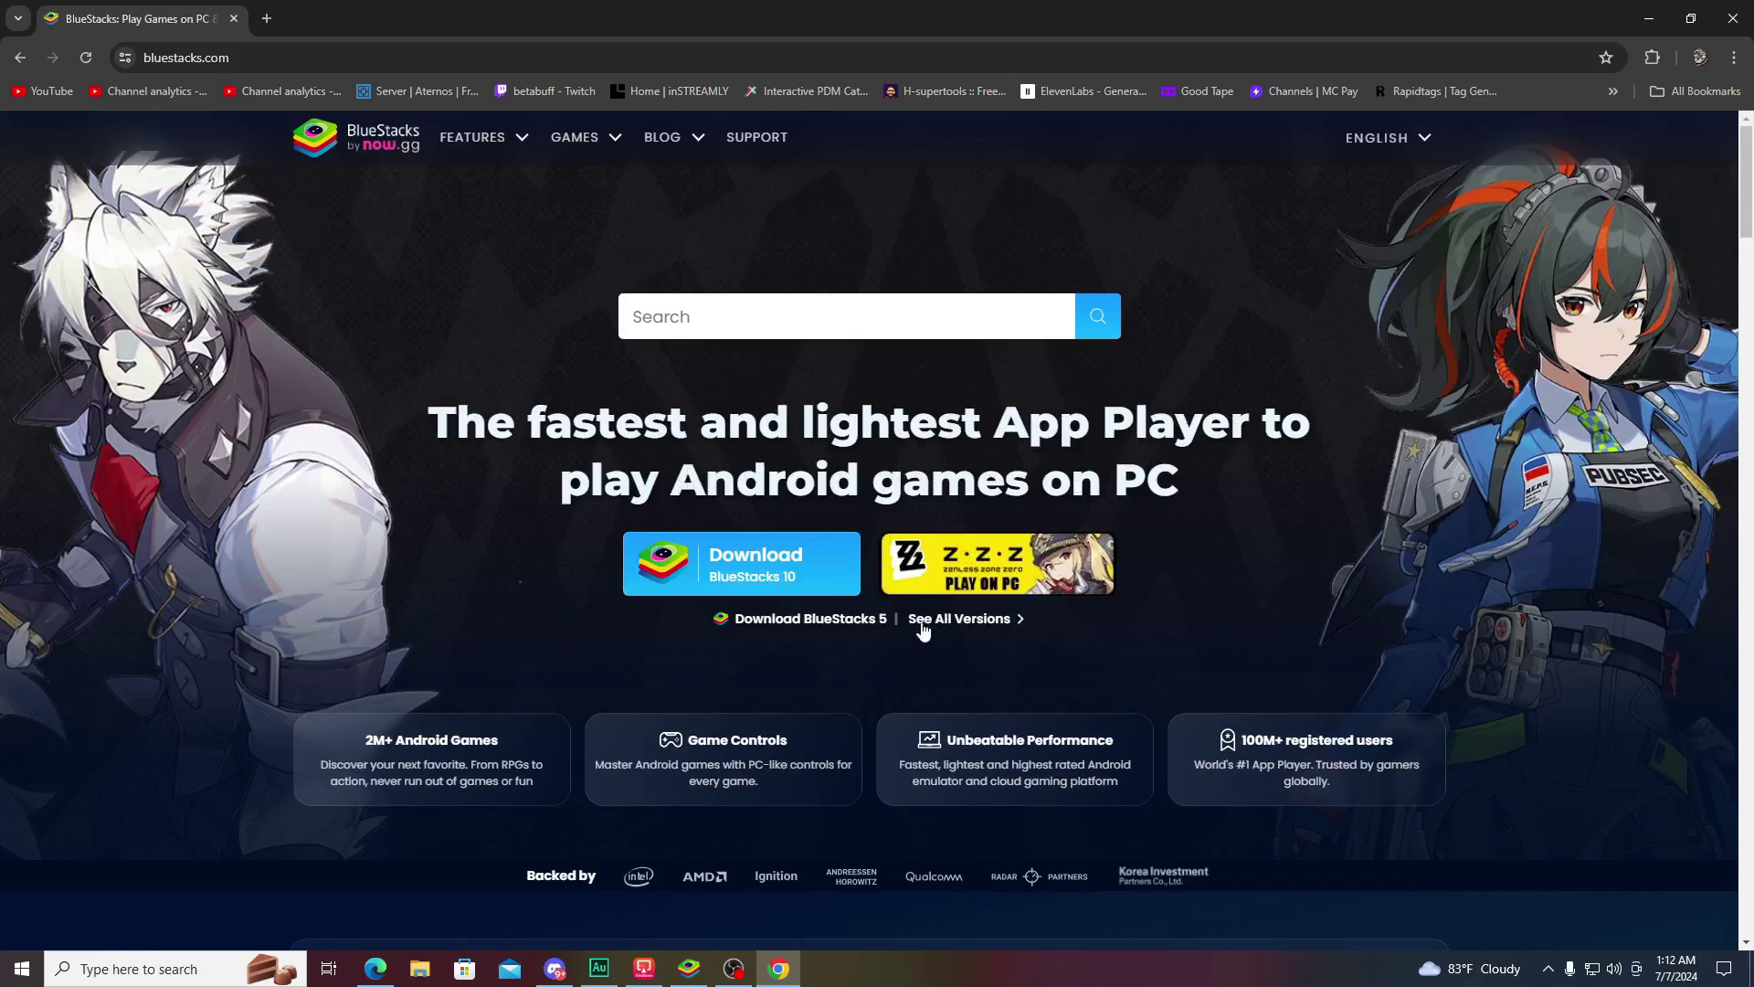
pyautogui.click(991, 627)
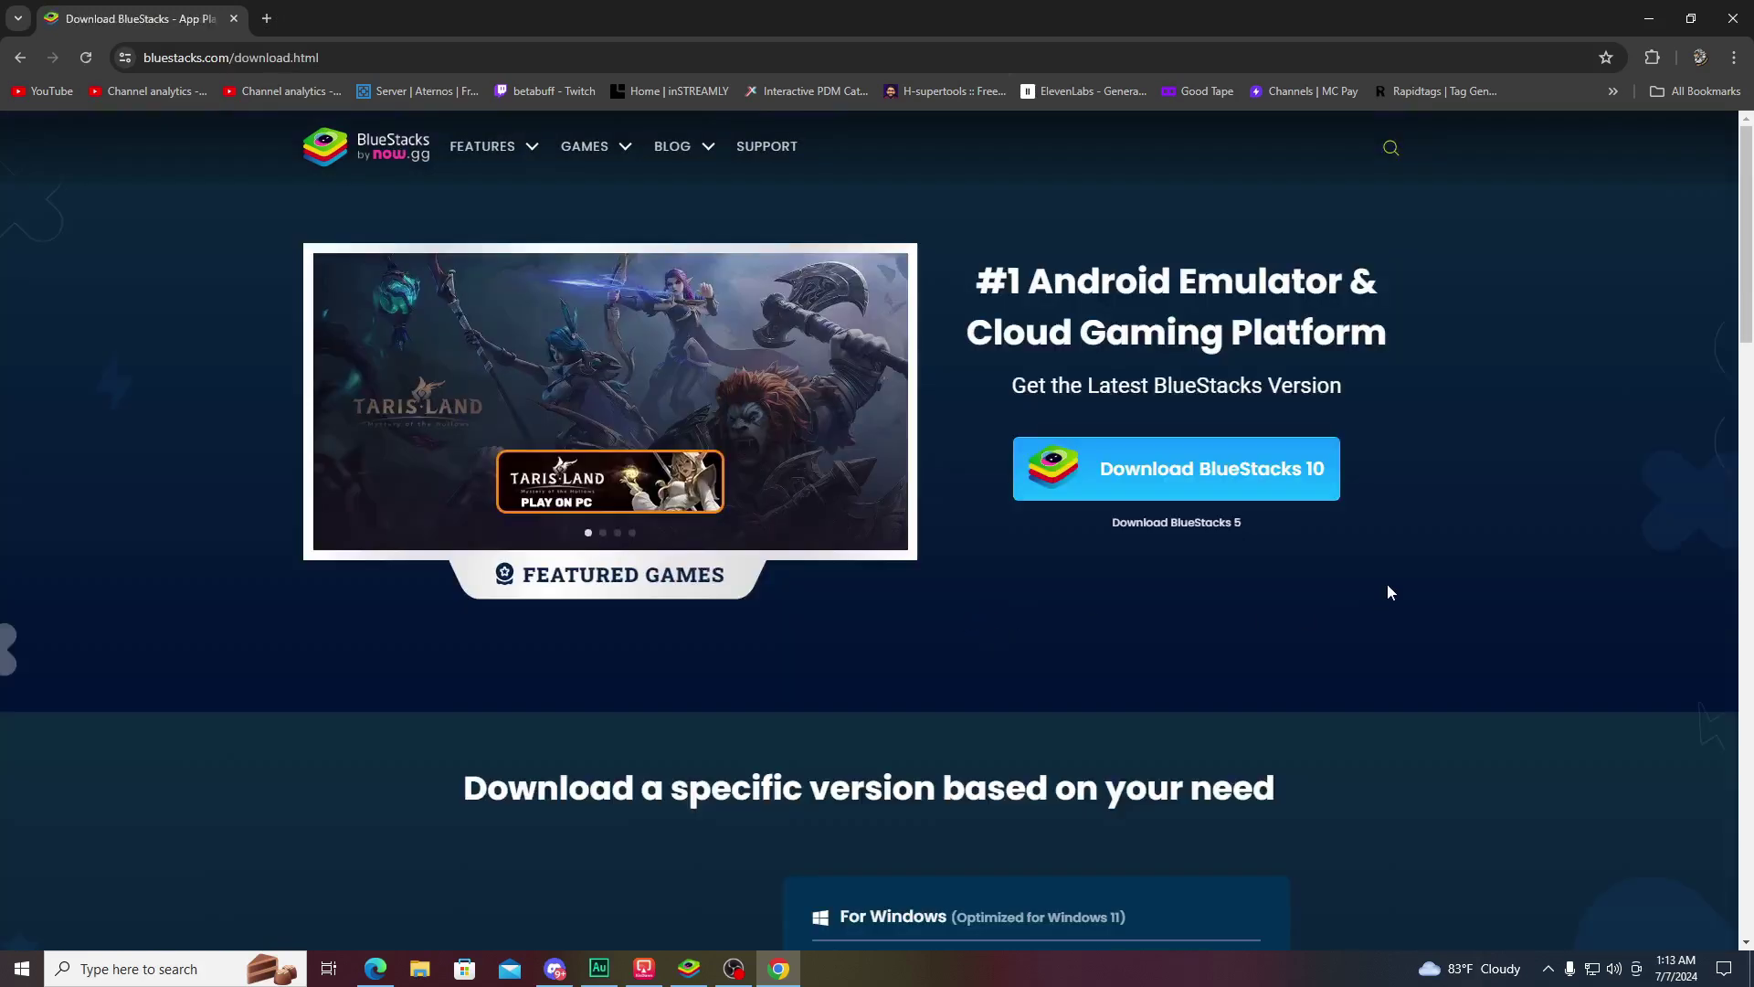
pyautogui.scroll(-3, 1363, 577)
pyautogui.scroll(-1, 1352, 603)
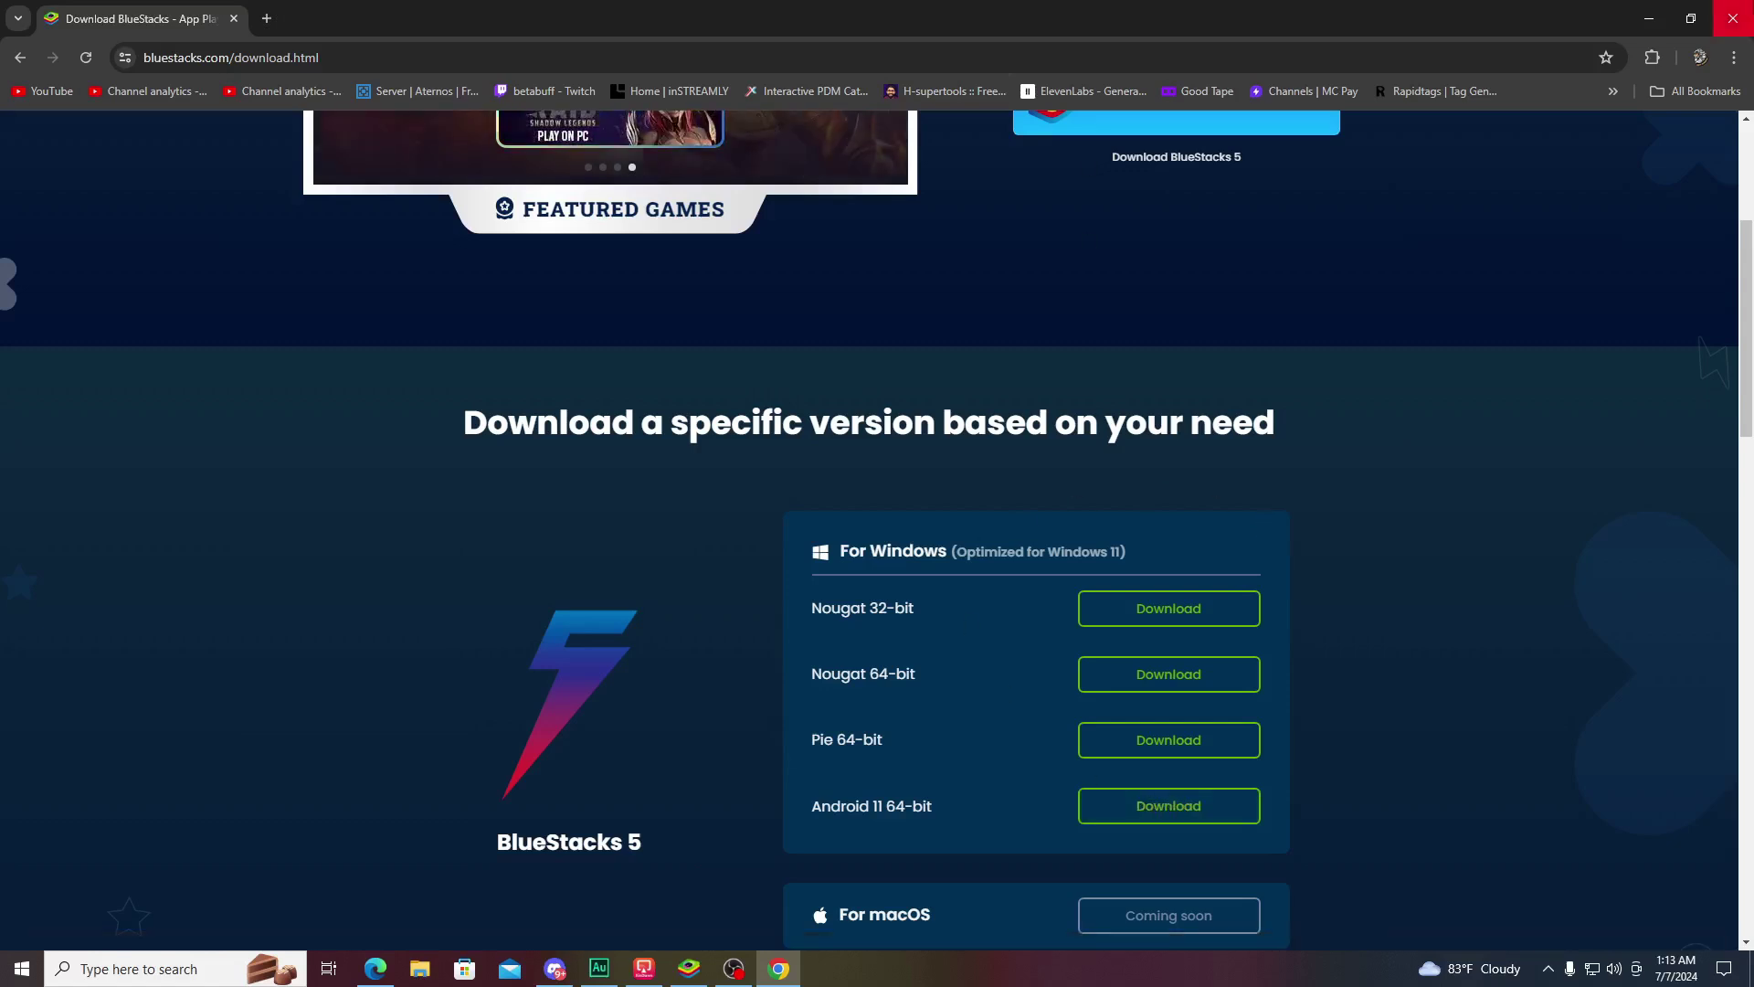
# Step: Close Chrome and settings, verify biubiuVPN is Connected on Auto - Location US 08, then go home
pyautogui.click(1736, 18)
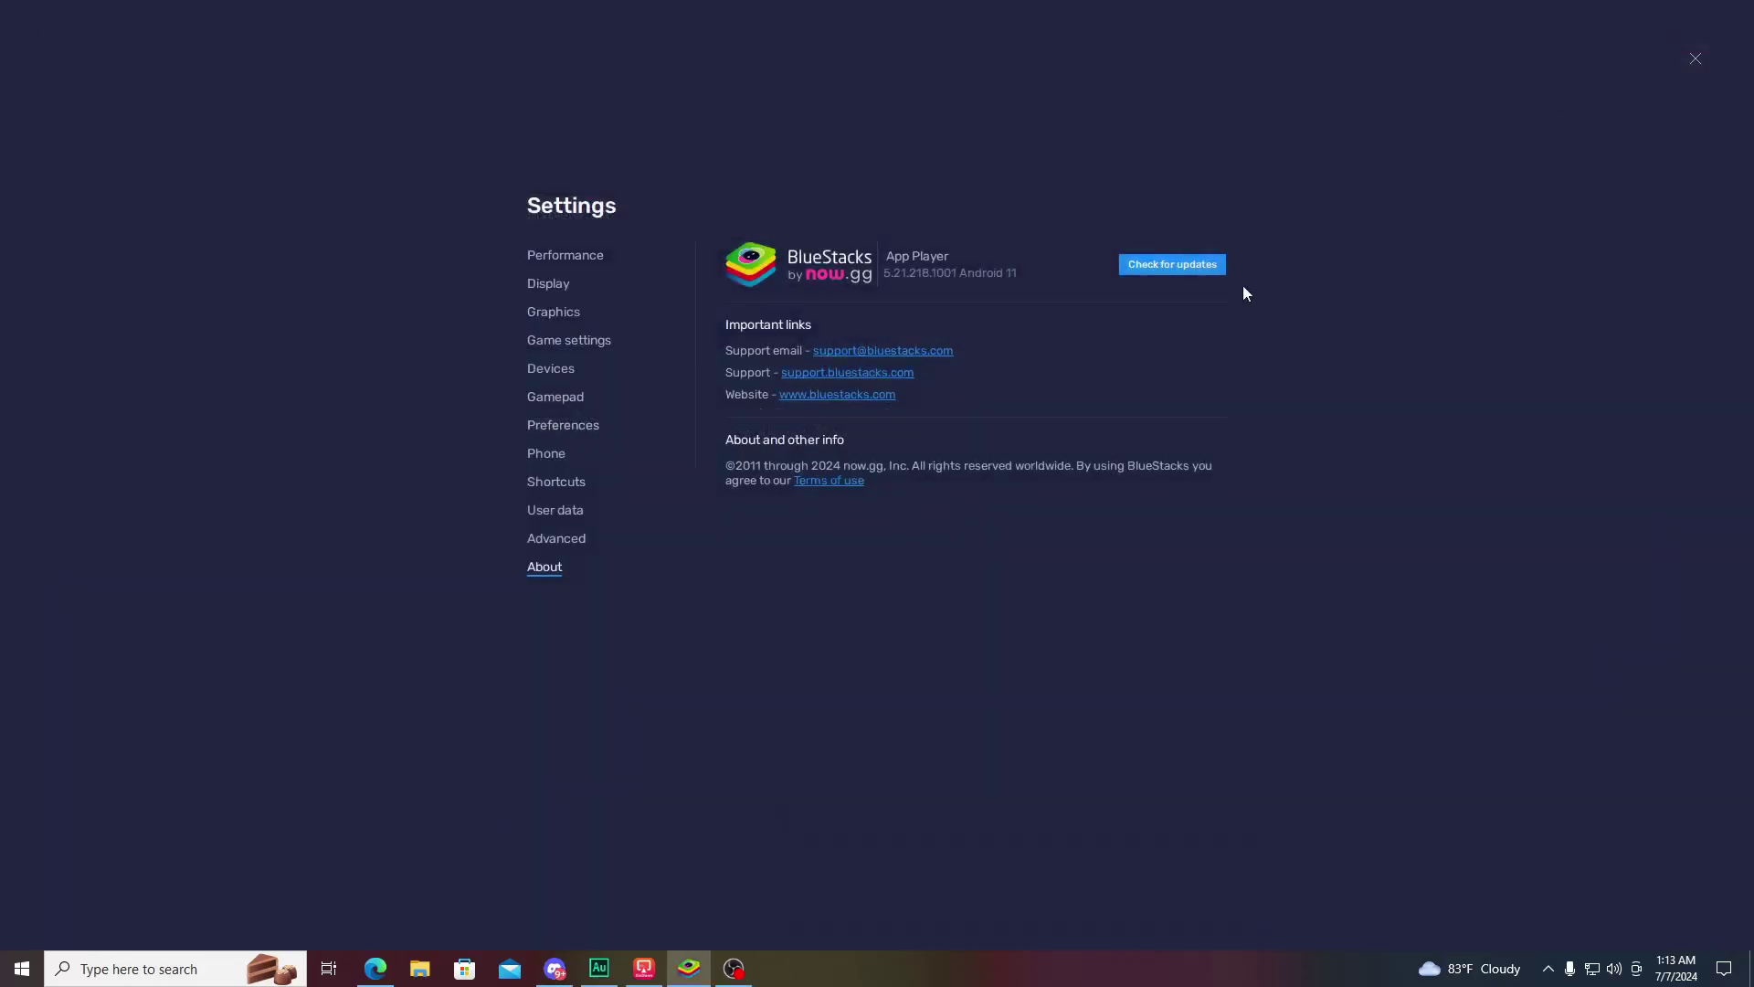
pyautogui.click(1695, 60)
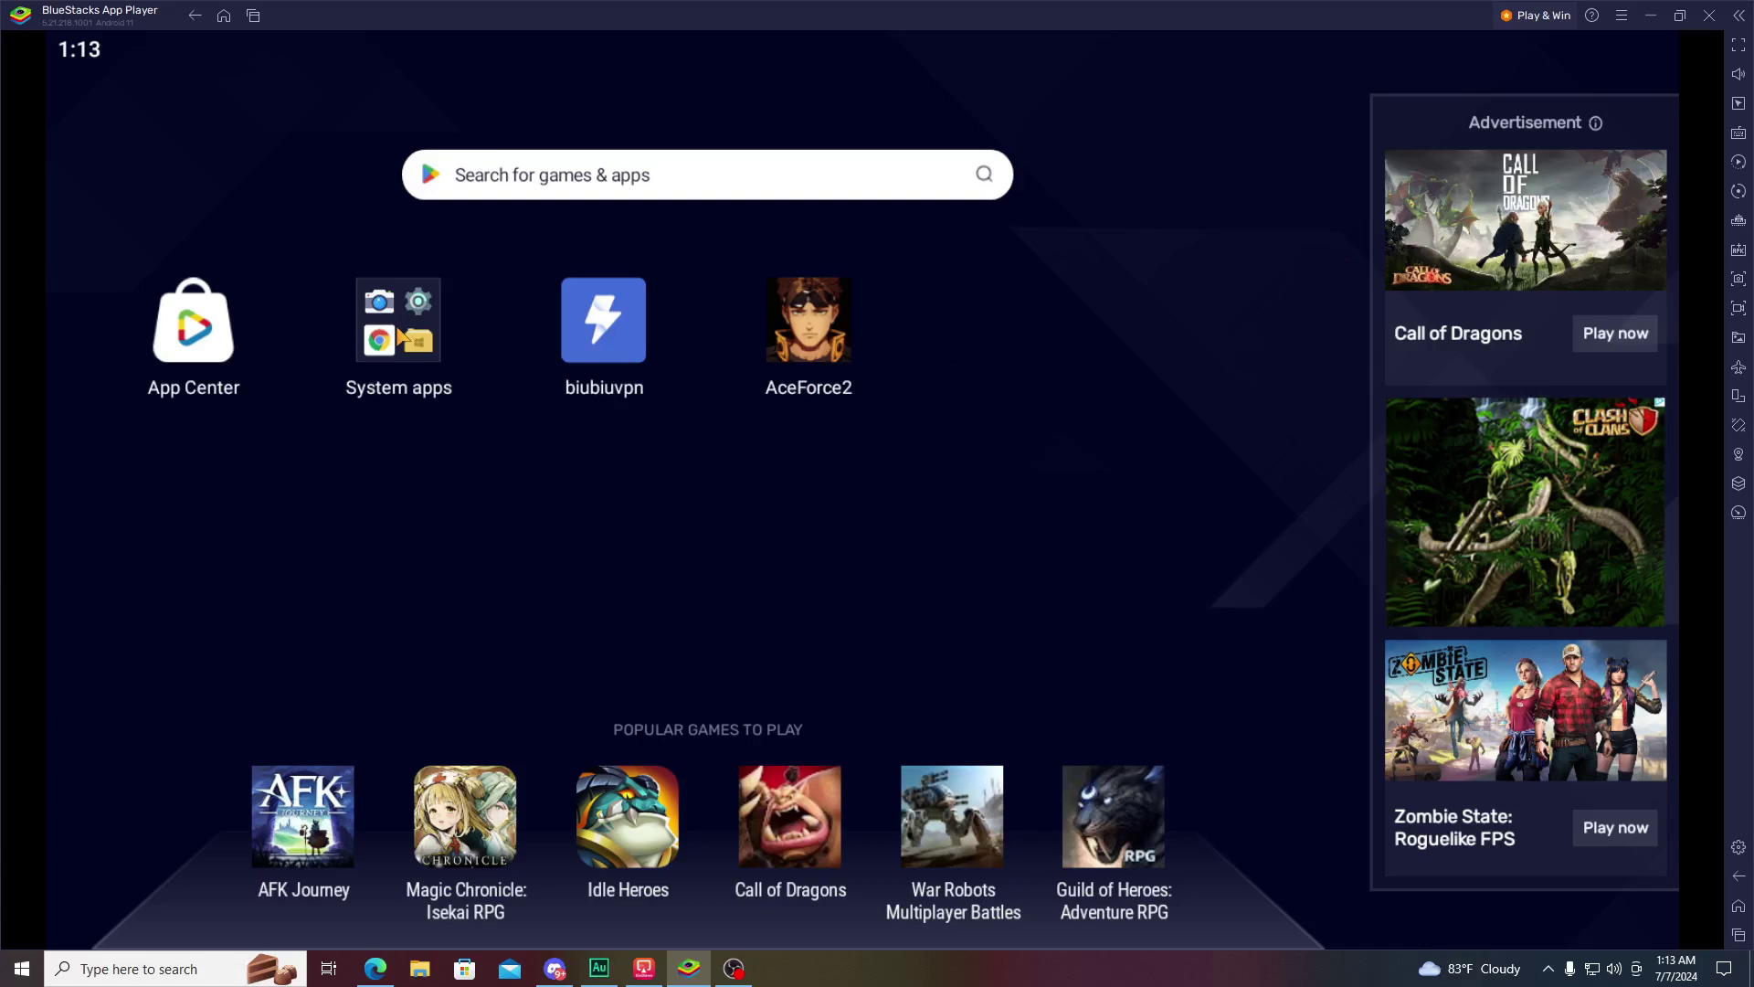
pyautogui.click(586, 335)
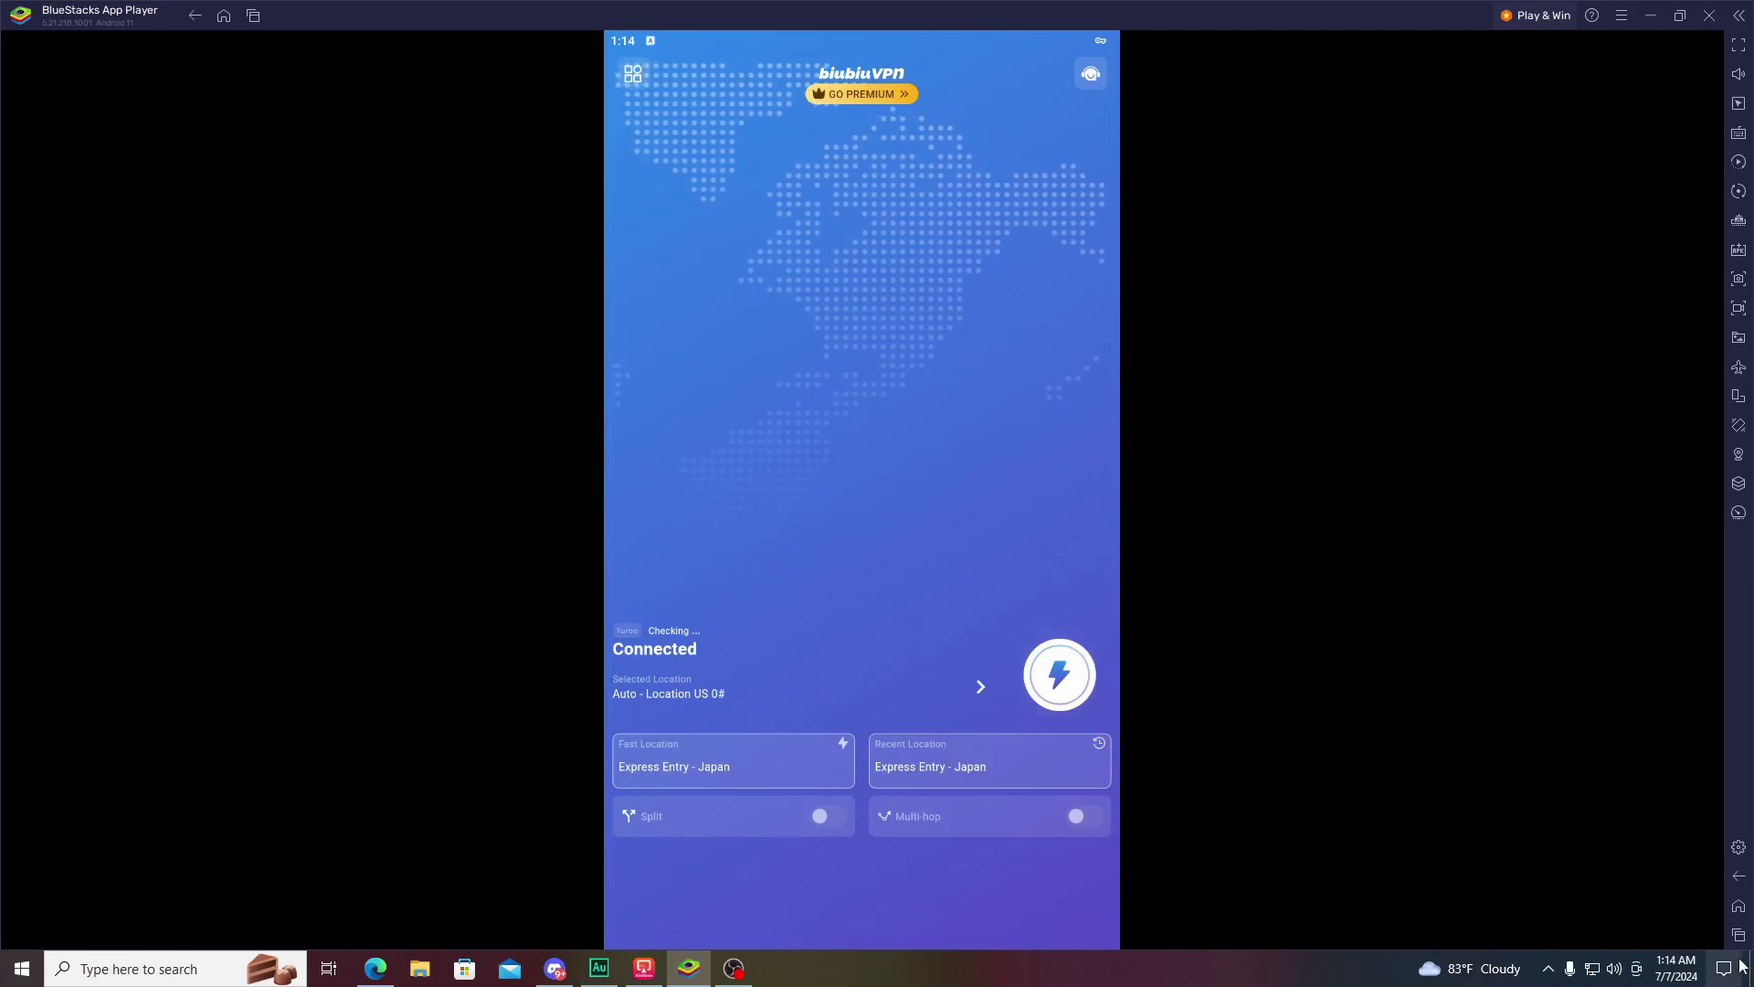
pyautogui.click(1738, 905)
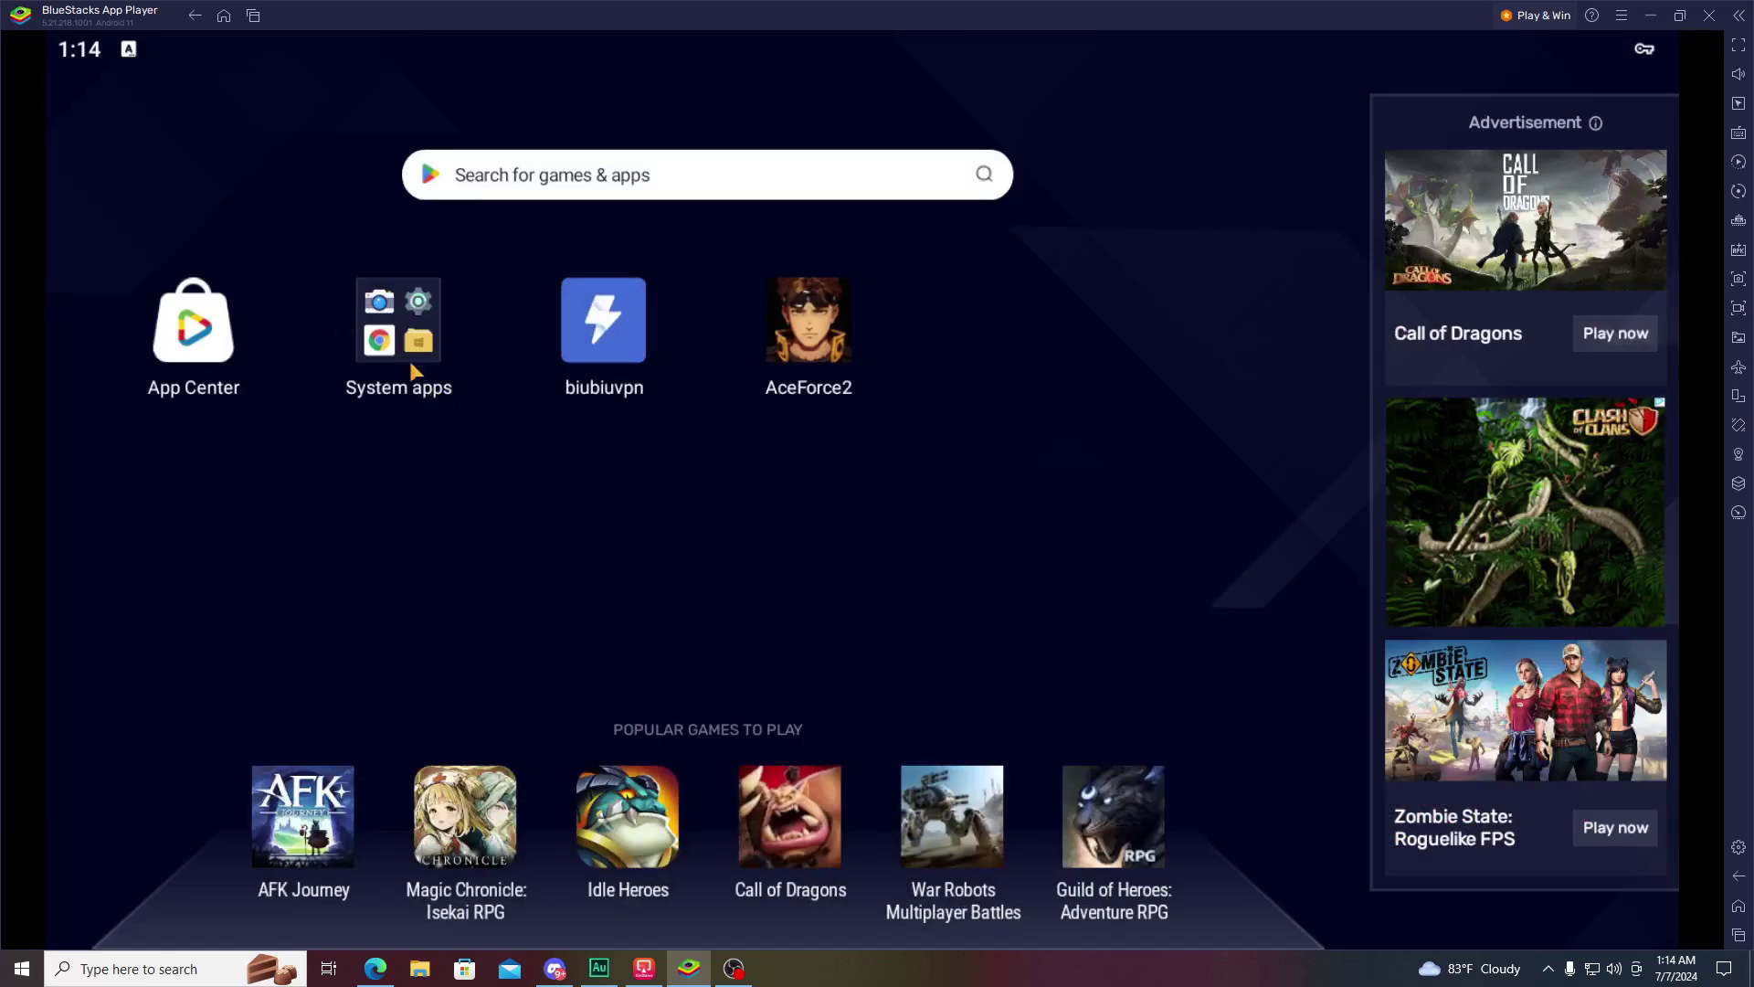
# Step: Open Google Play Store's storage and cache page in Android Settings > Apps
pyautogui.click(413, 316)
pyautogui.click(718, 445)
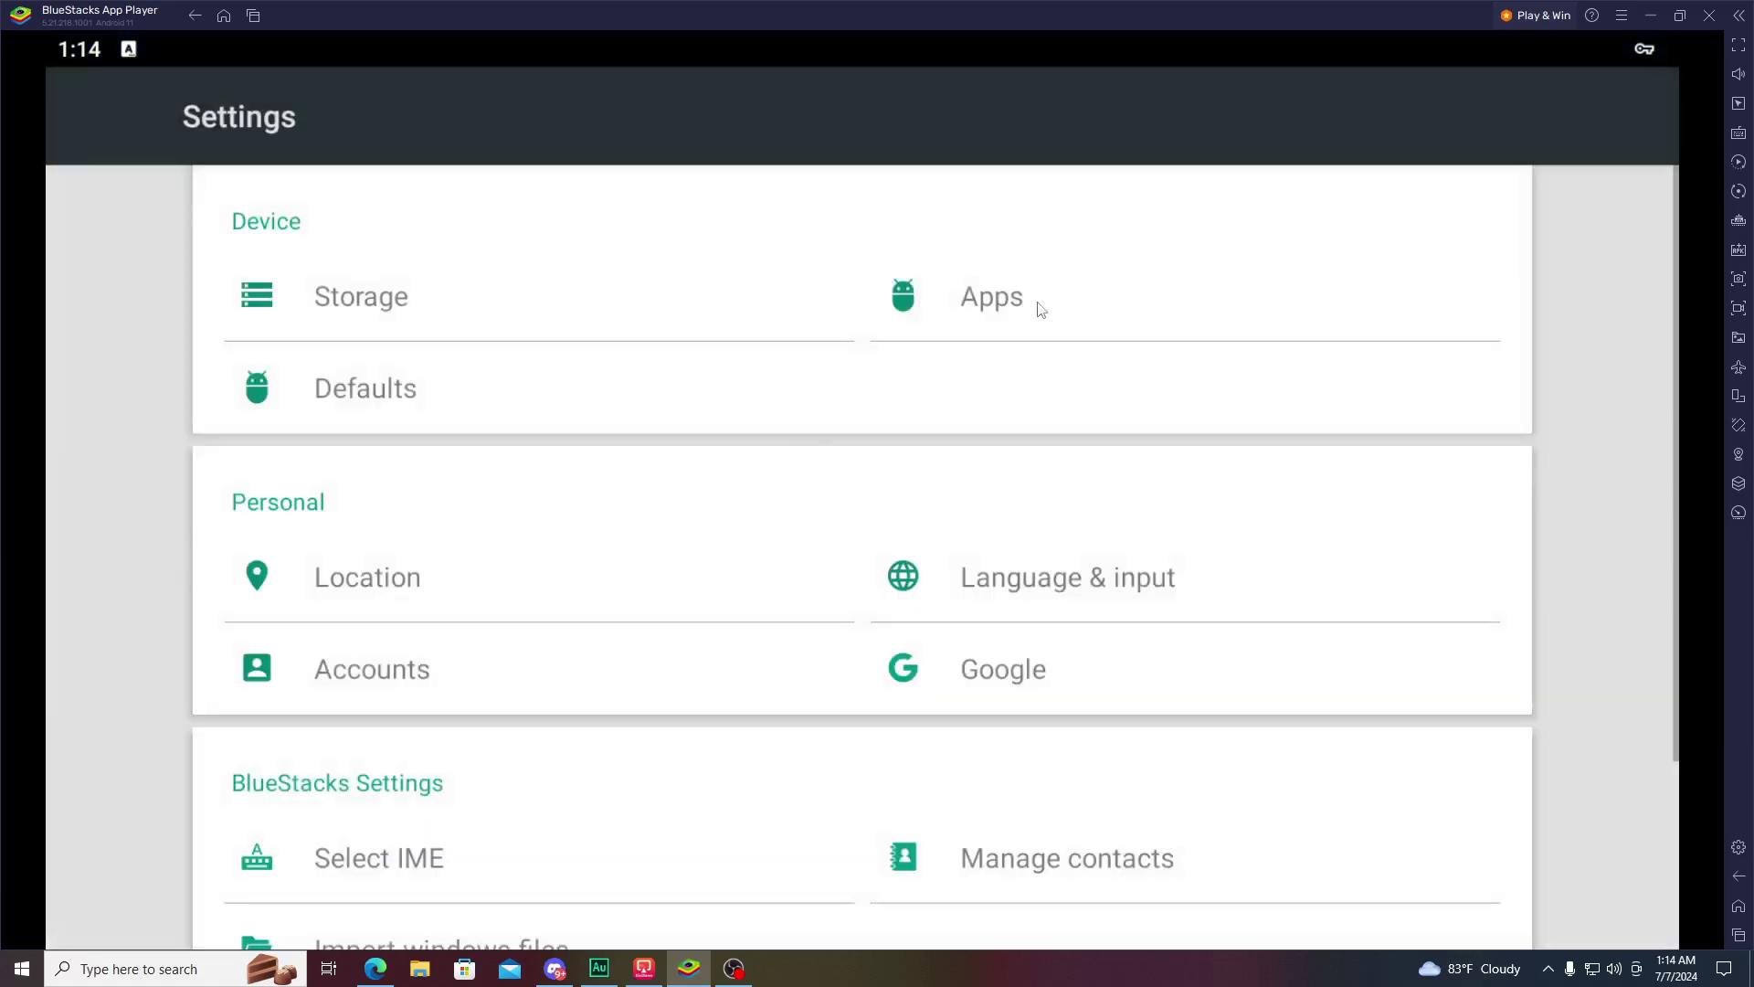
pyautogui.click(984, 312)
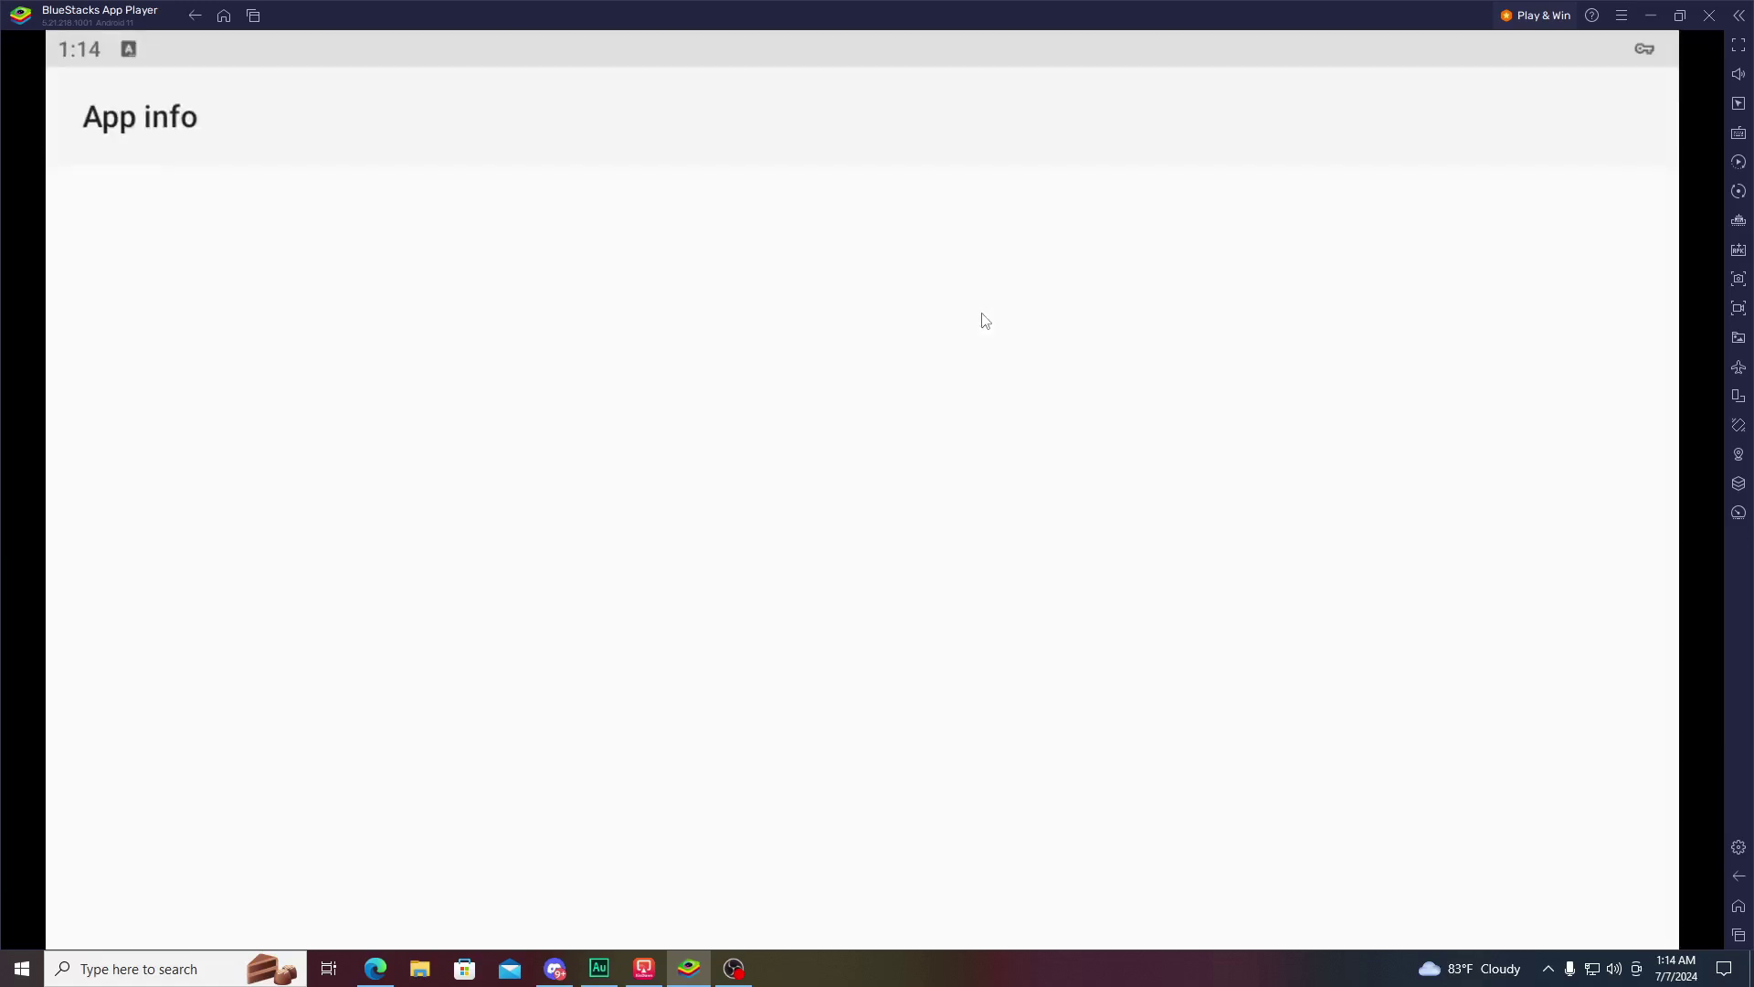
pyautogui.scroll(-3, 501, 654)
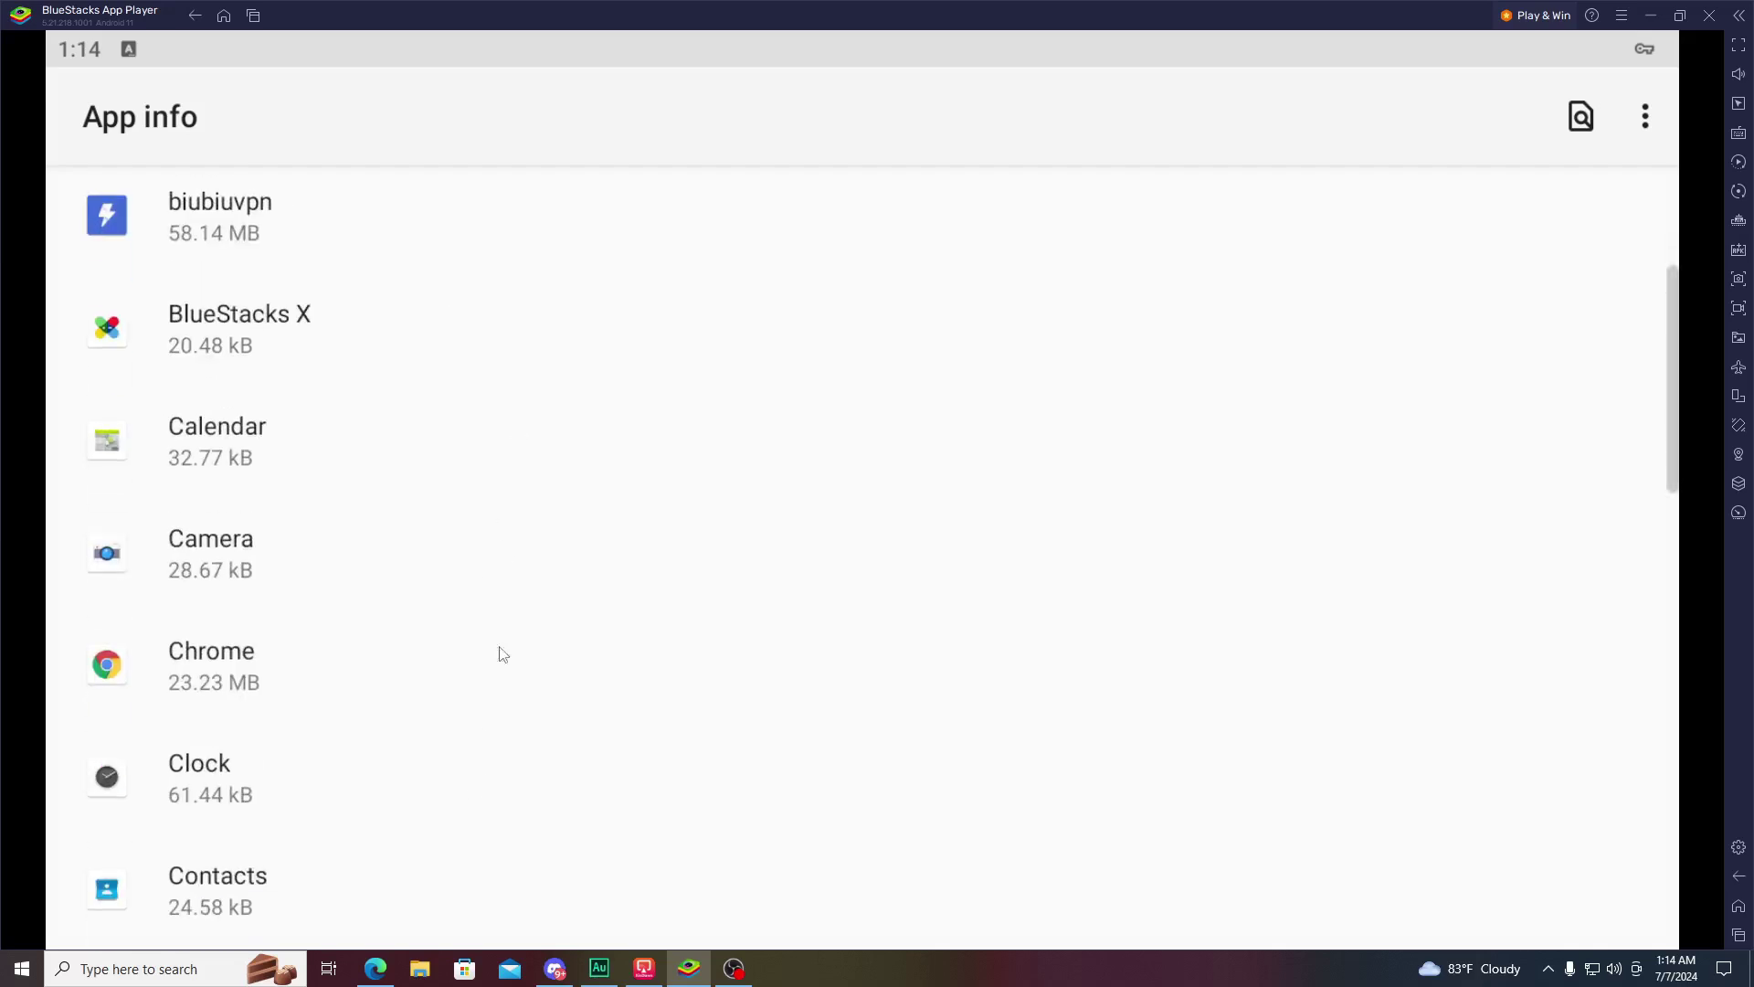
pyautogui.scroll(-10, 501, 654)
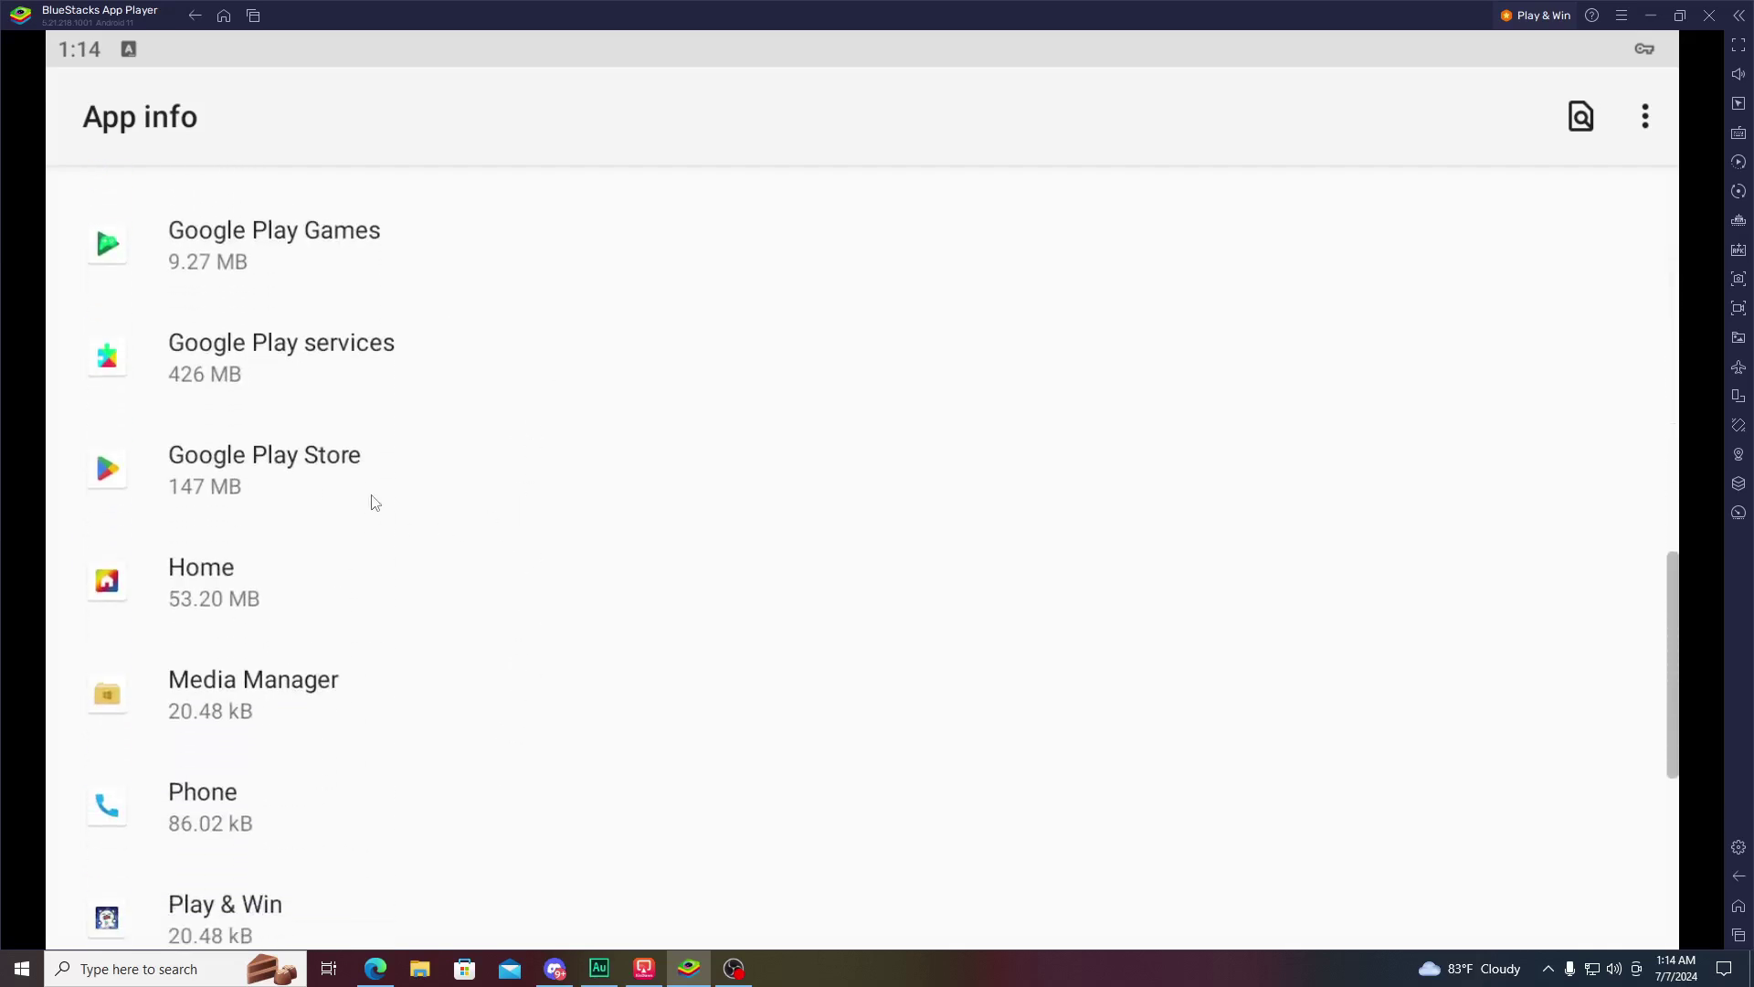
pyautogui.click(325, 475)
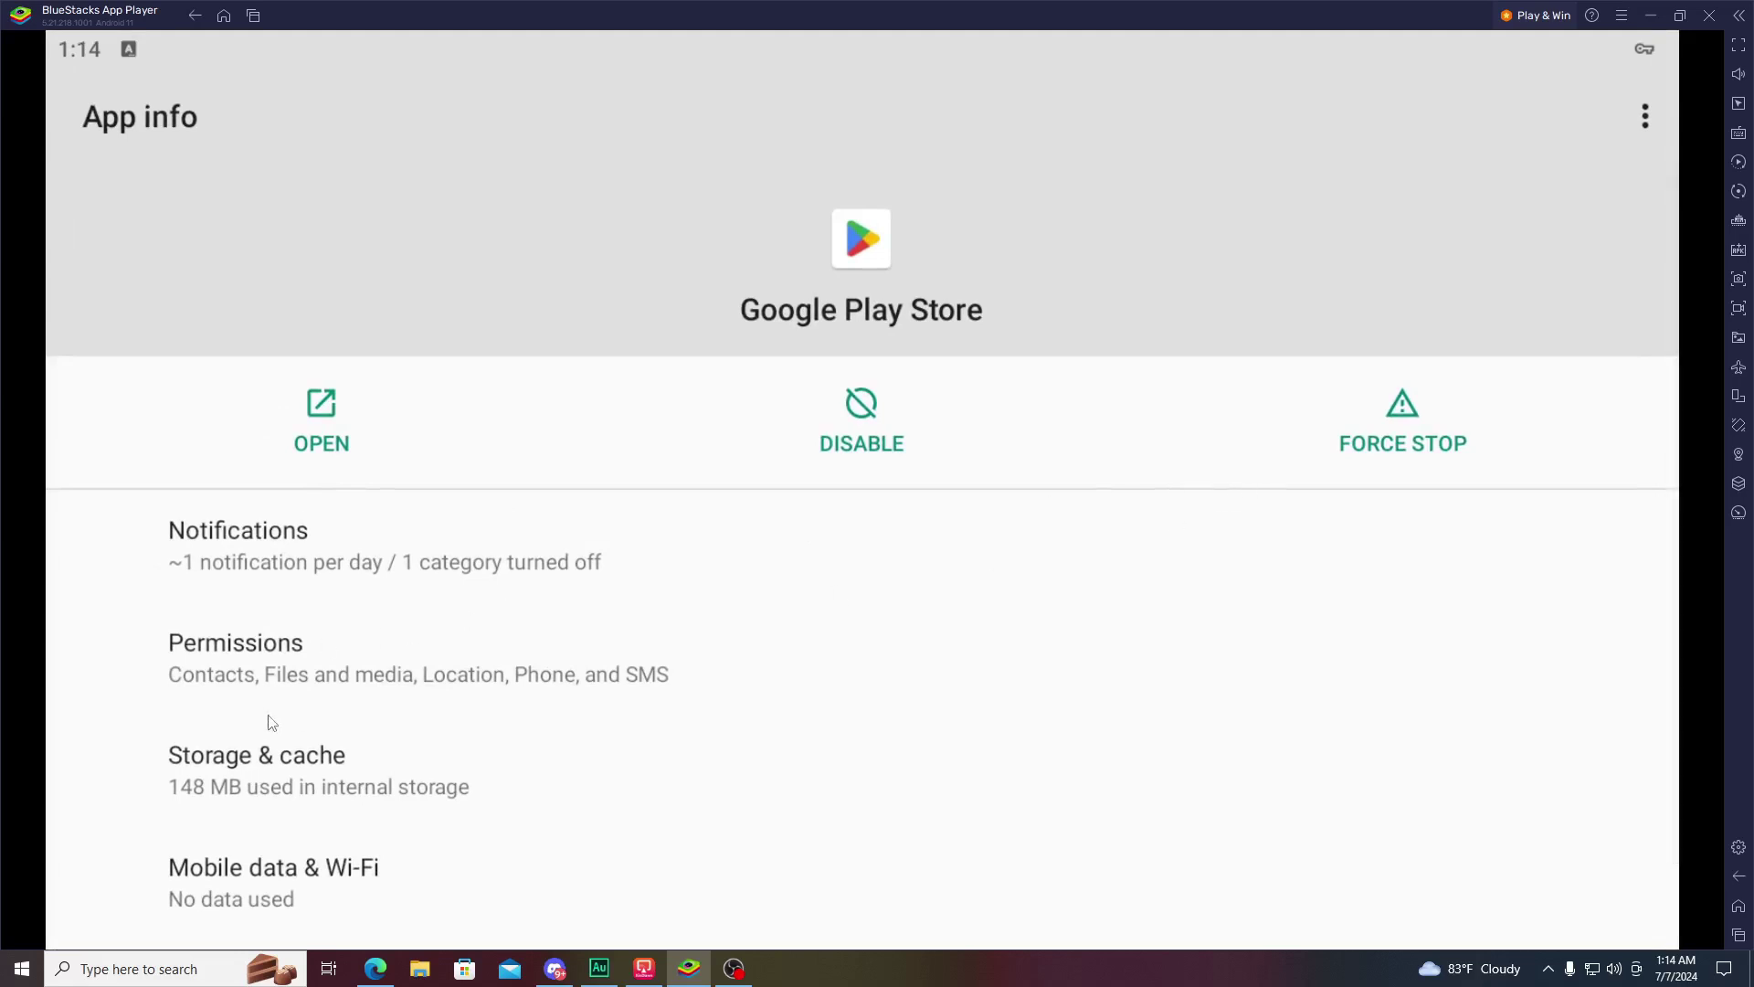
pyautogui.click(366, 793)
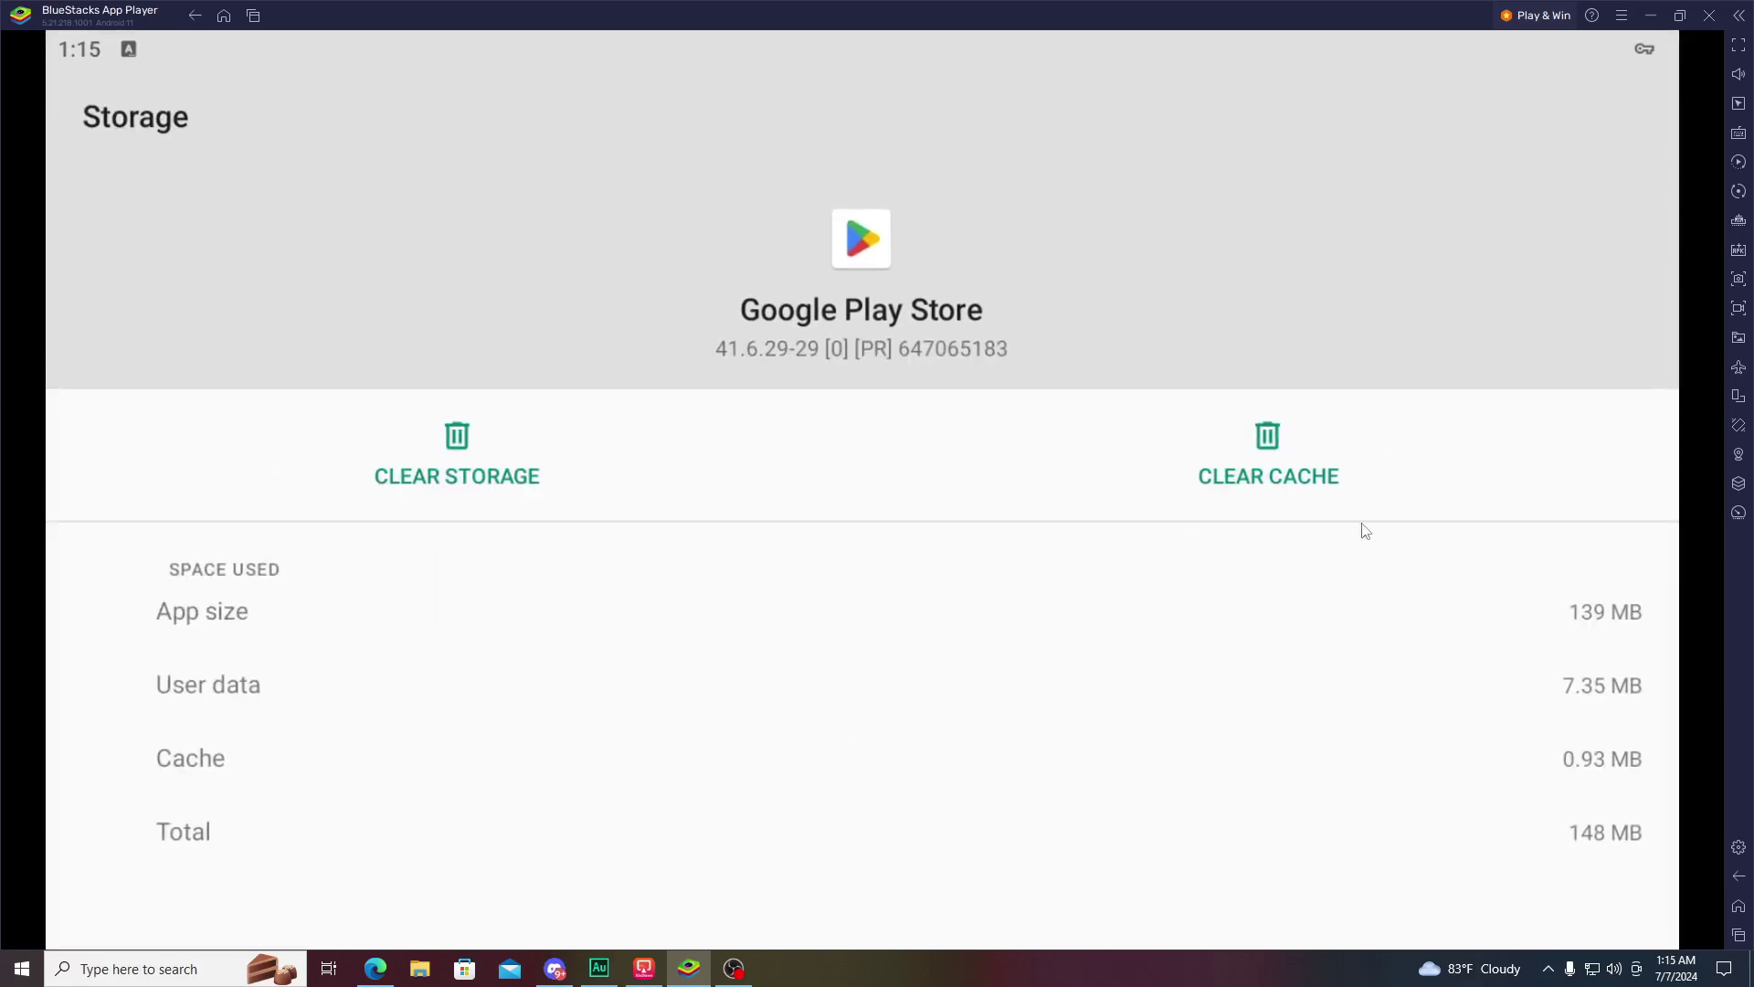
# Step: Clear the Play Store's cache and storage to 0 B, confirming with OK
pyautogui.click(1301, 468)
pyautogui.click(530, 473)
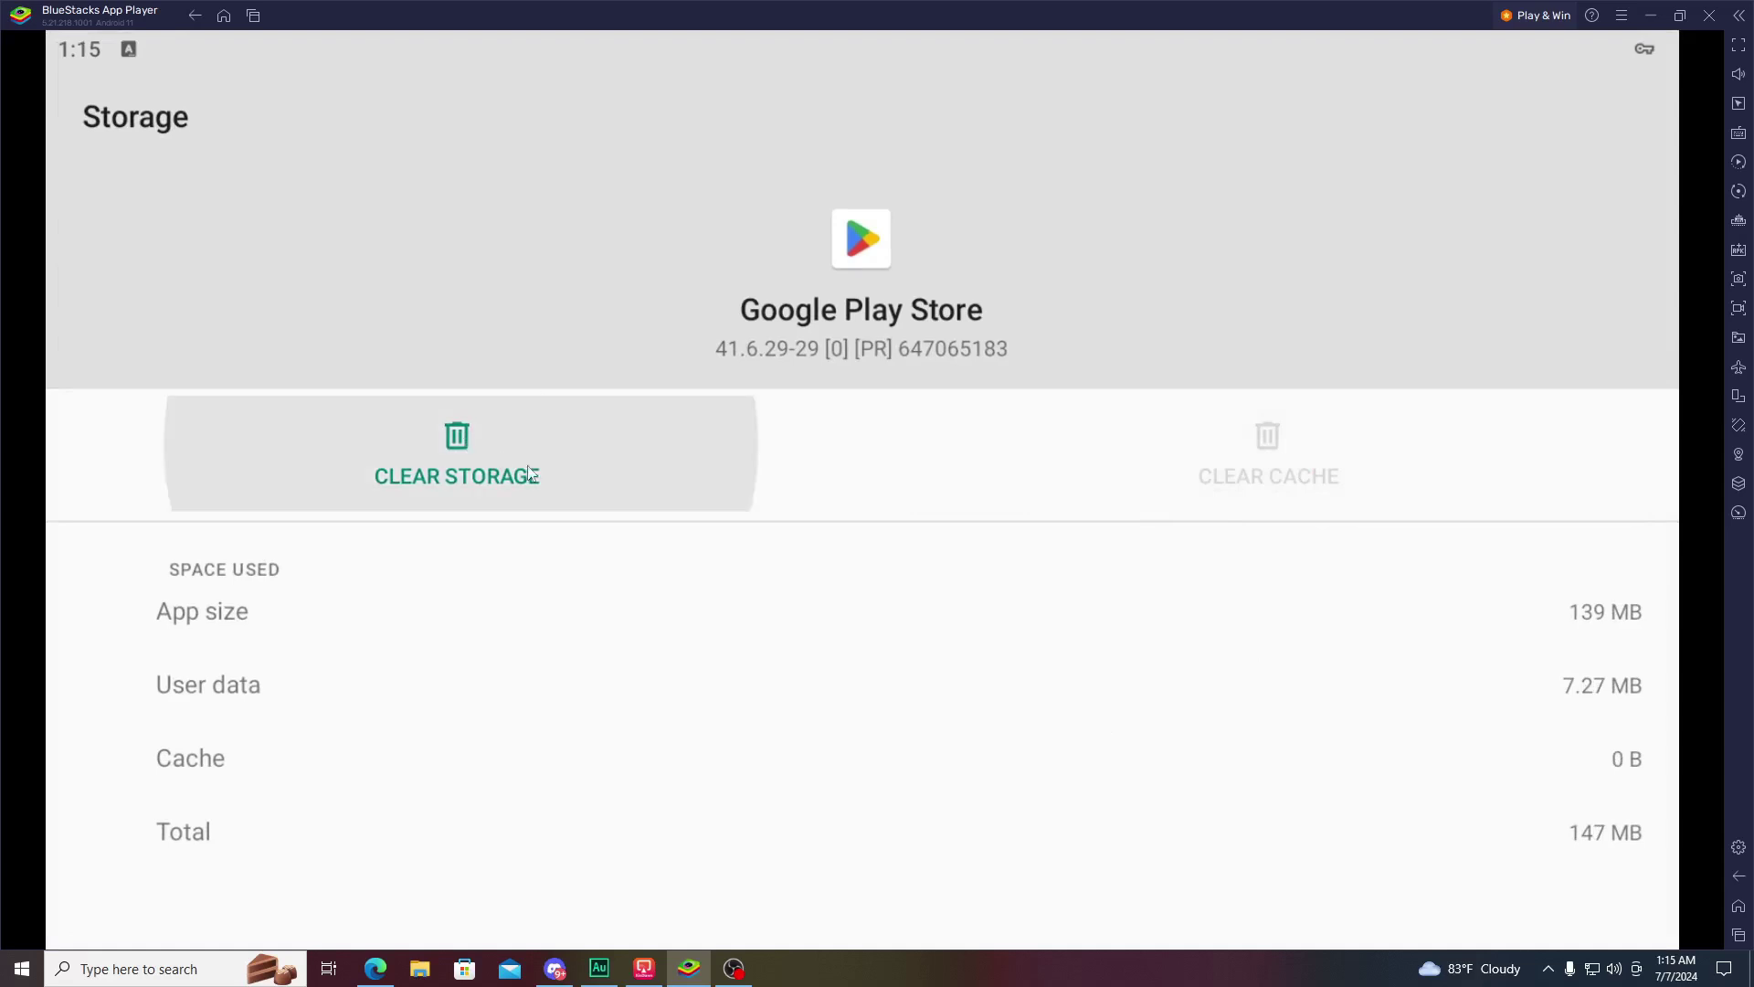
pyautogui.click(1229, 592)
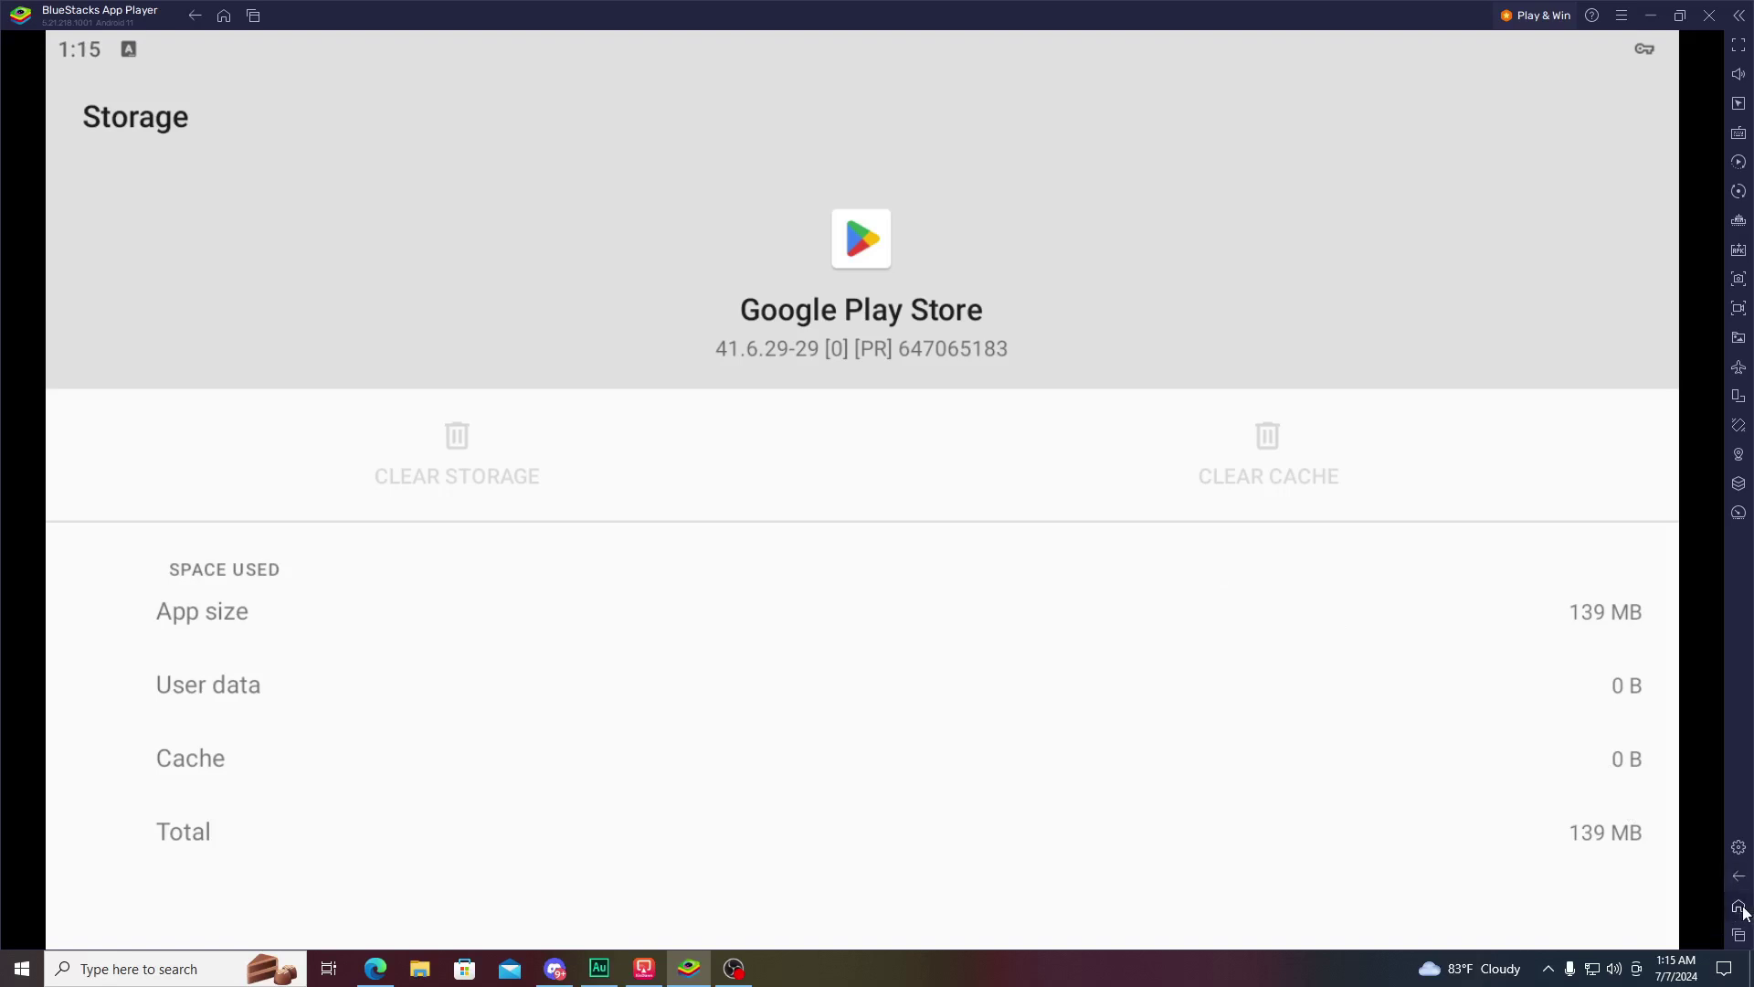
pyautogui.click(1739, 907)
pyautogui.click(368, 320)
# Step: Search the Play Store for 'aceforce 2' and open its listing showing it installed
pyautogui.click(1006, 460)
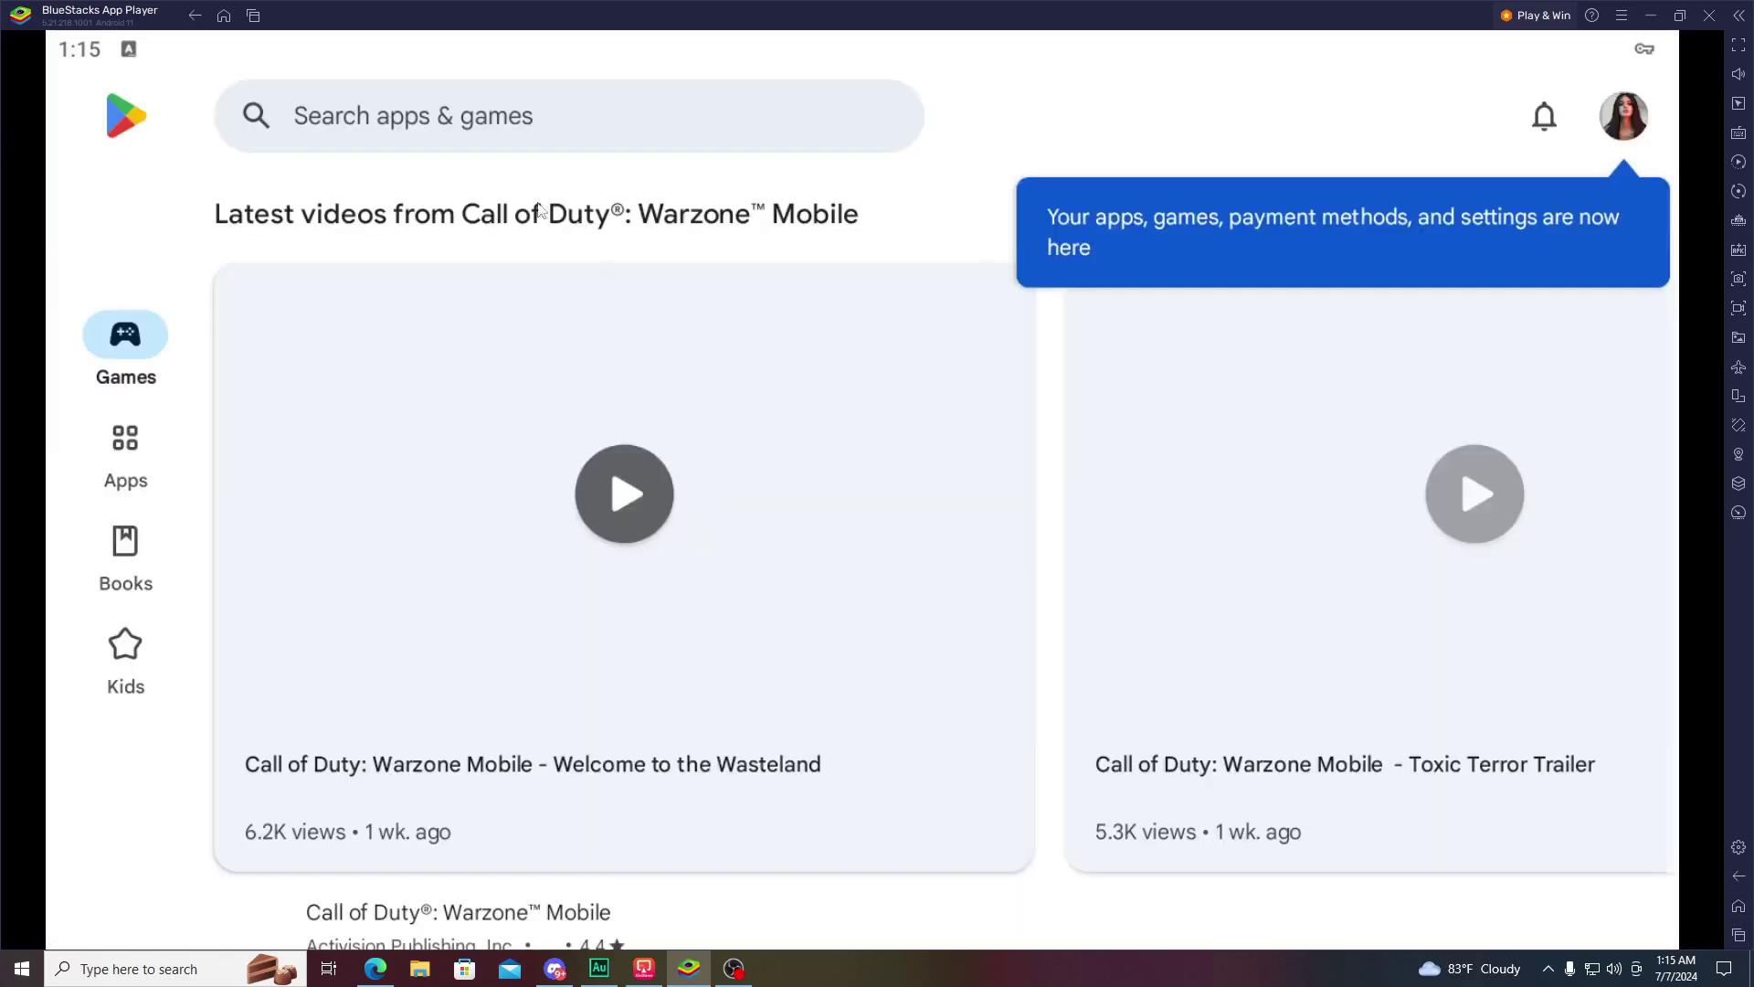
pyautogui.click(501, 119)
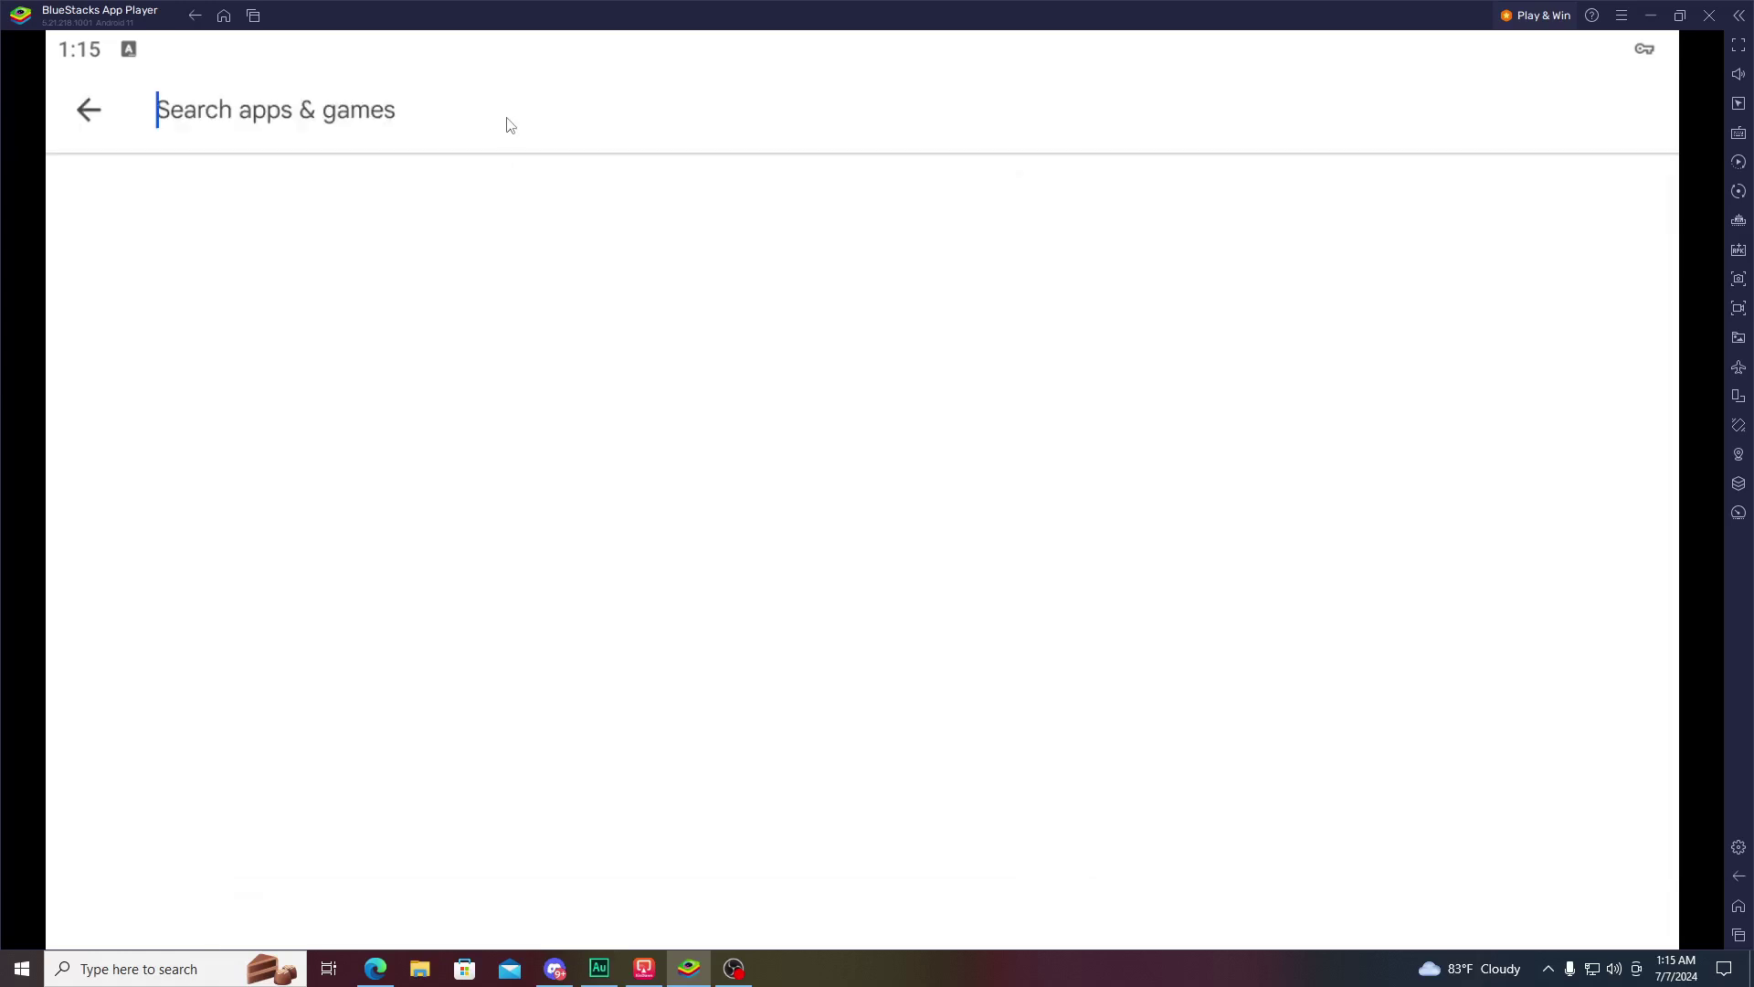
pyautogui.write('ac')
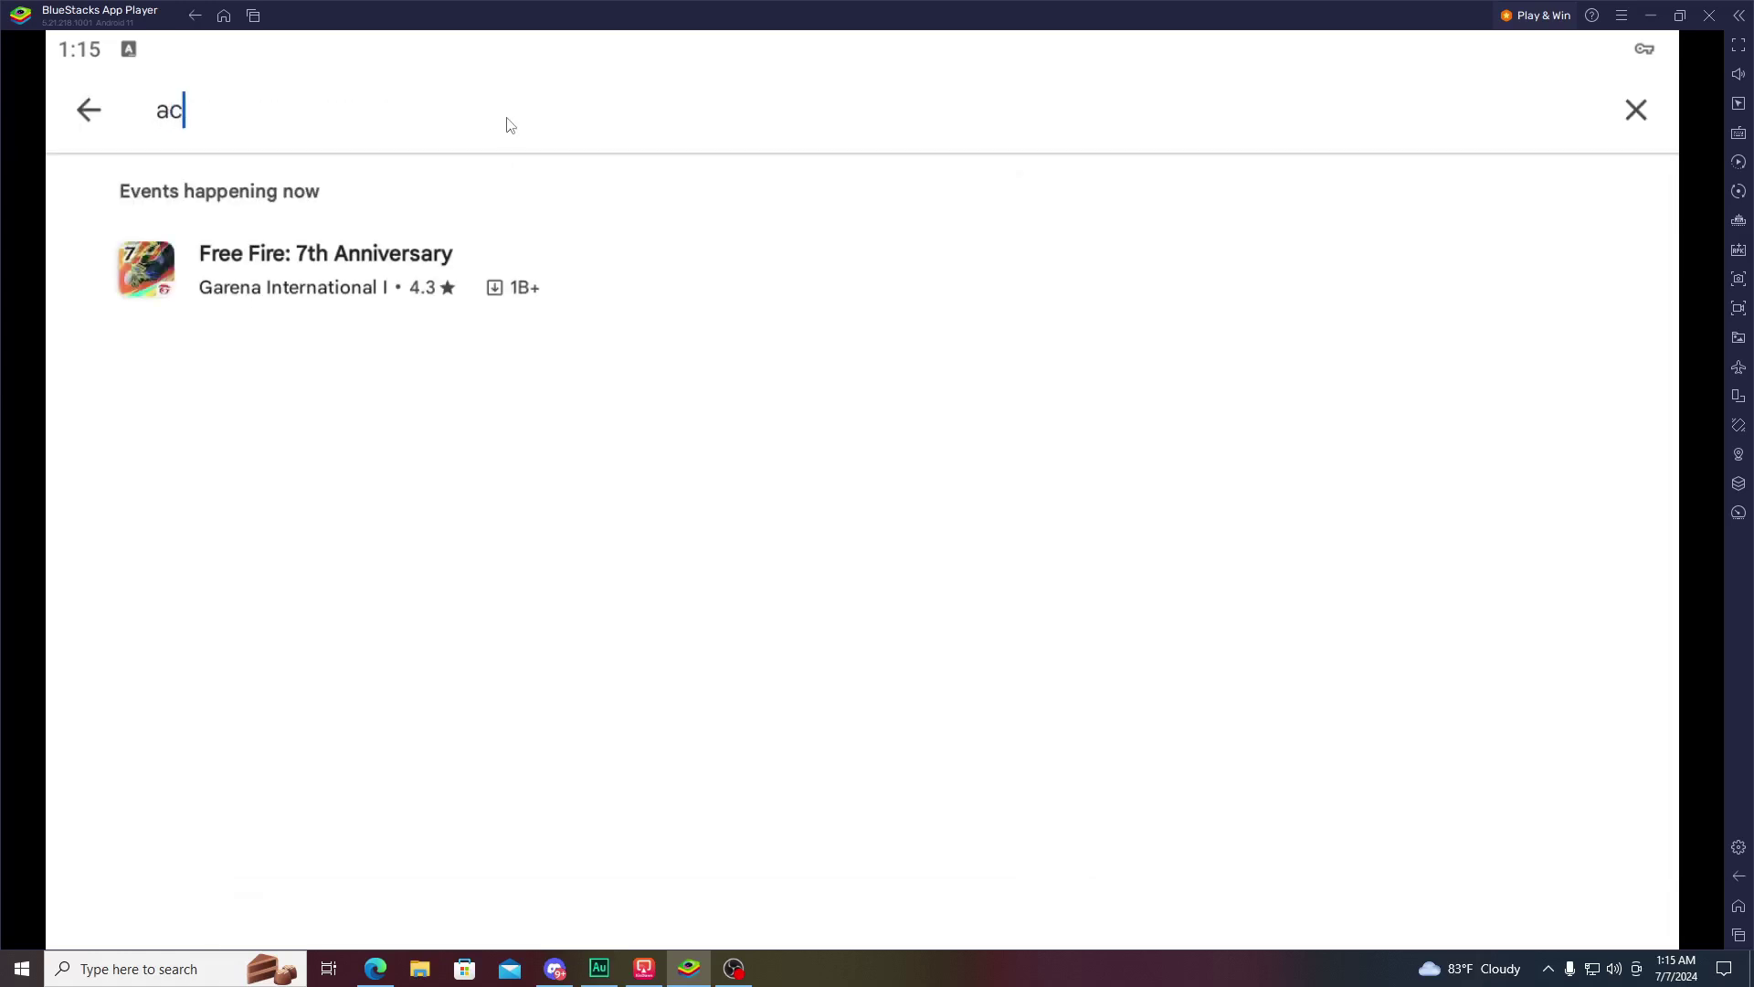
pyautogui.write('efo')
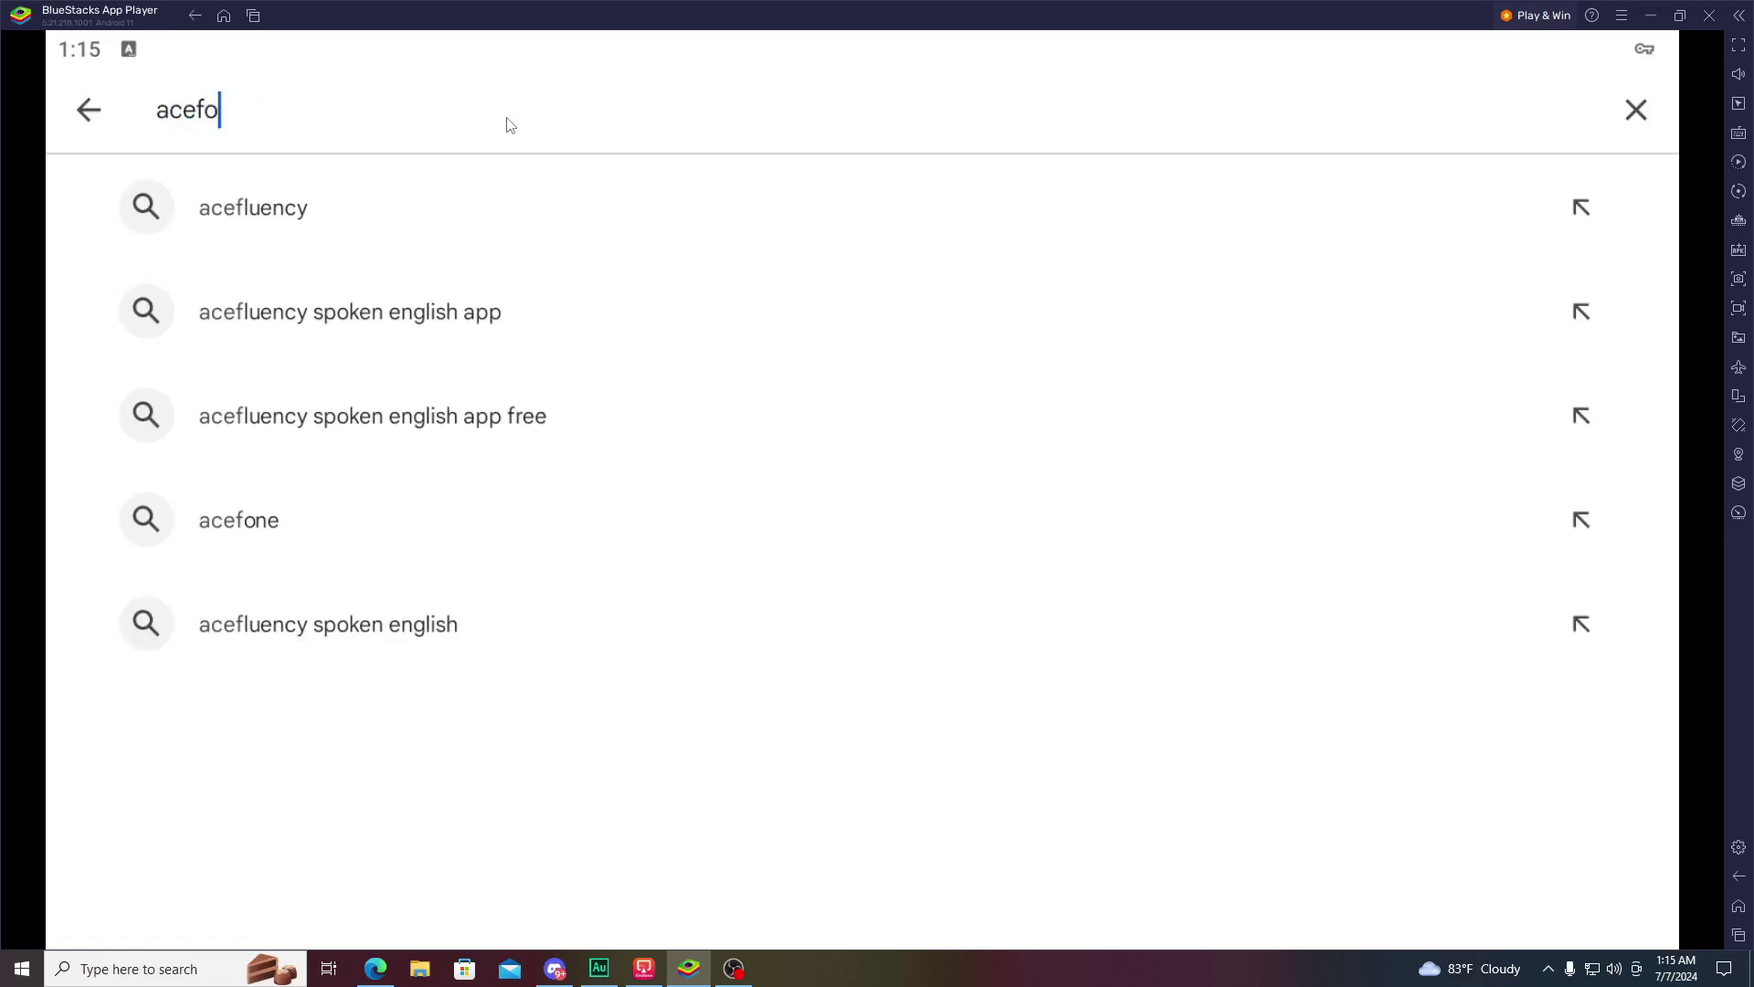
pyautogui.write('rce 2')
pyautogui.press('Return')
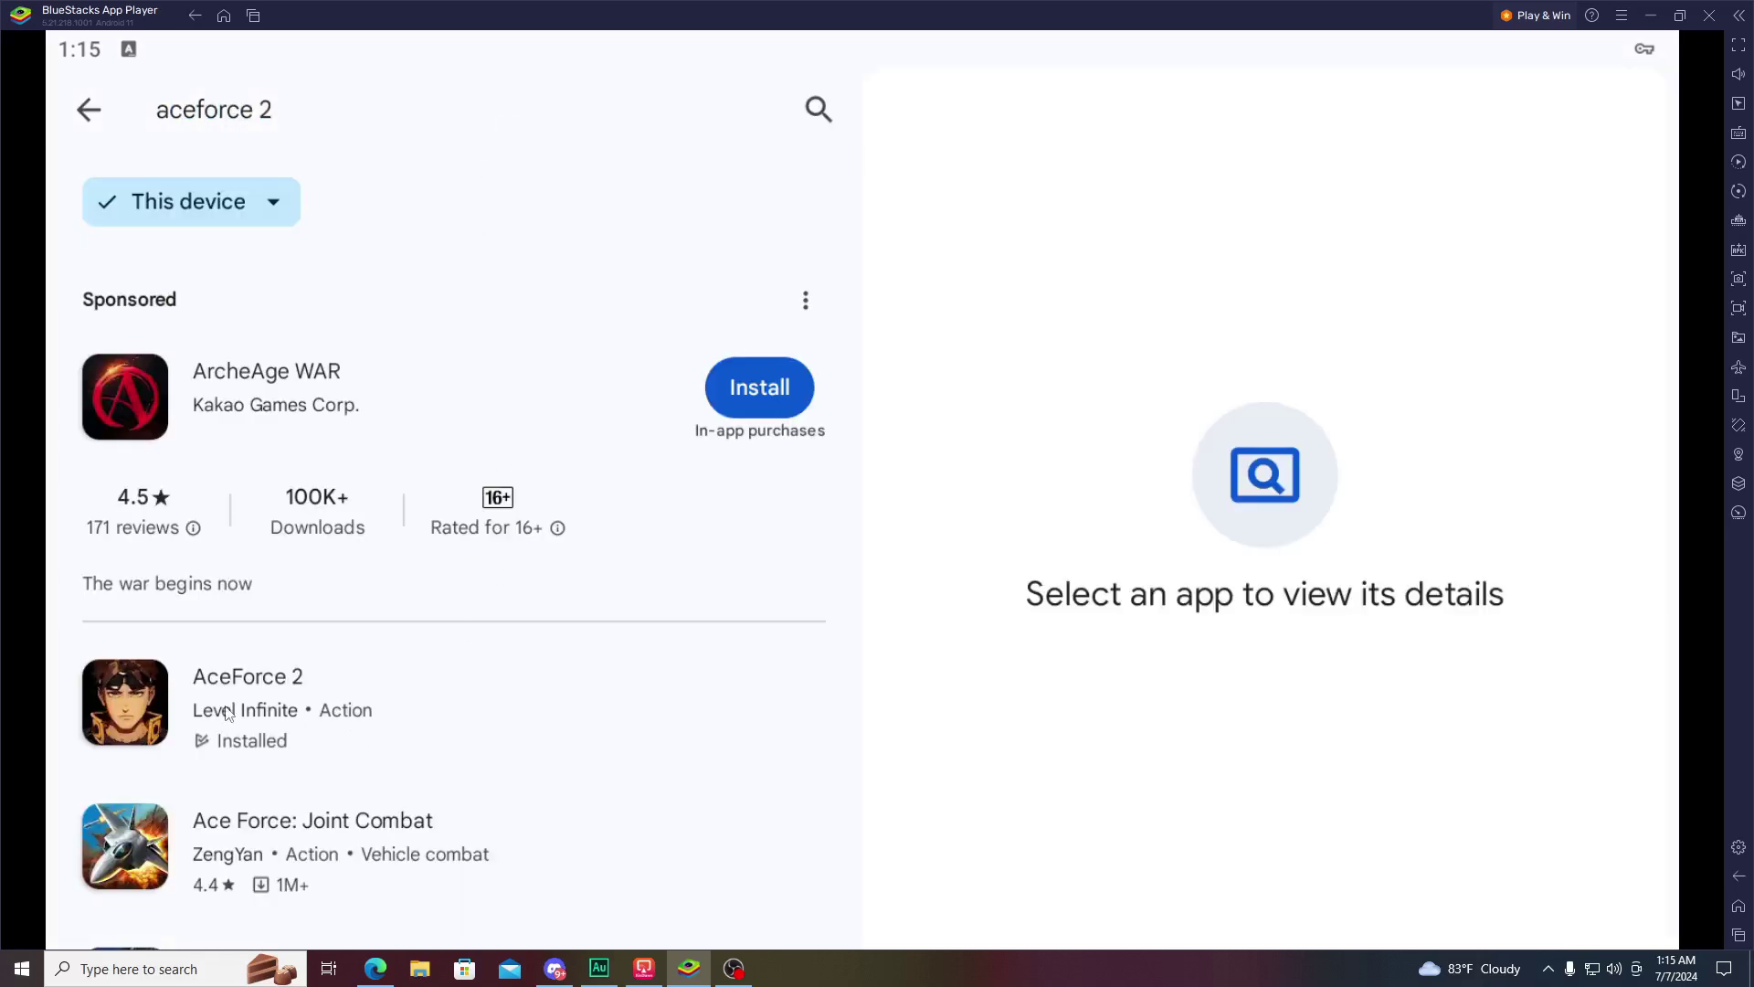
pyautogui.scroll(-1, 225, 710)
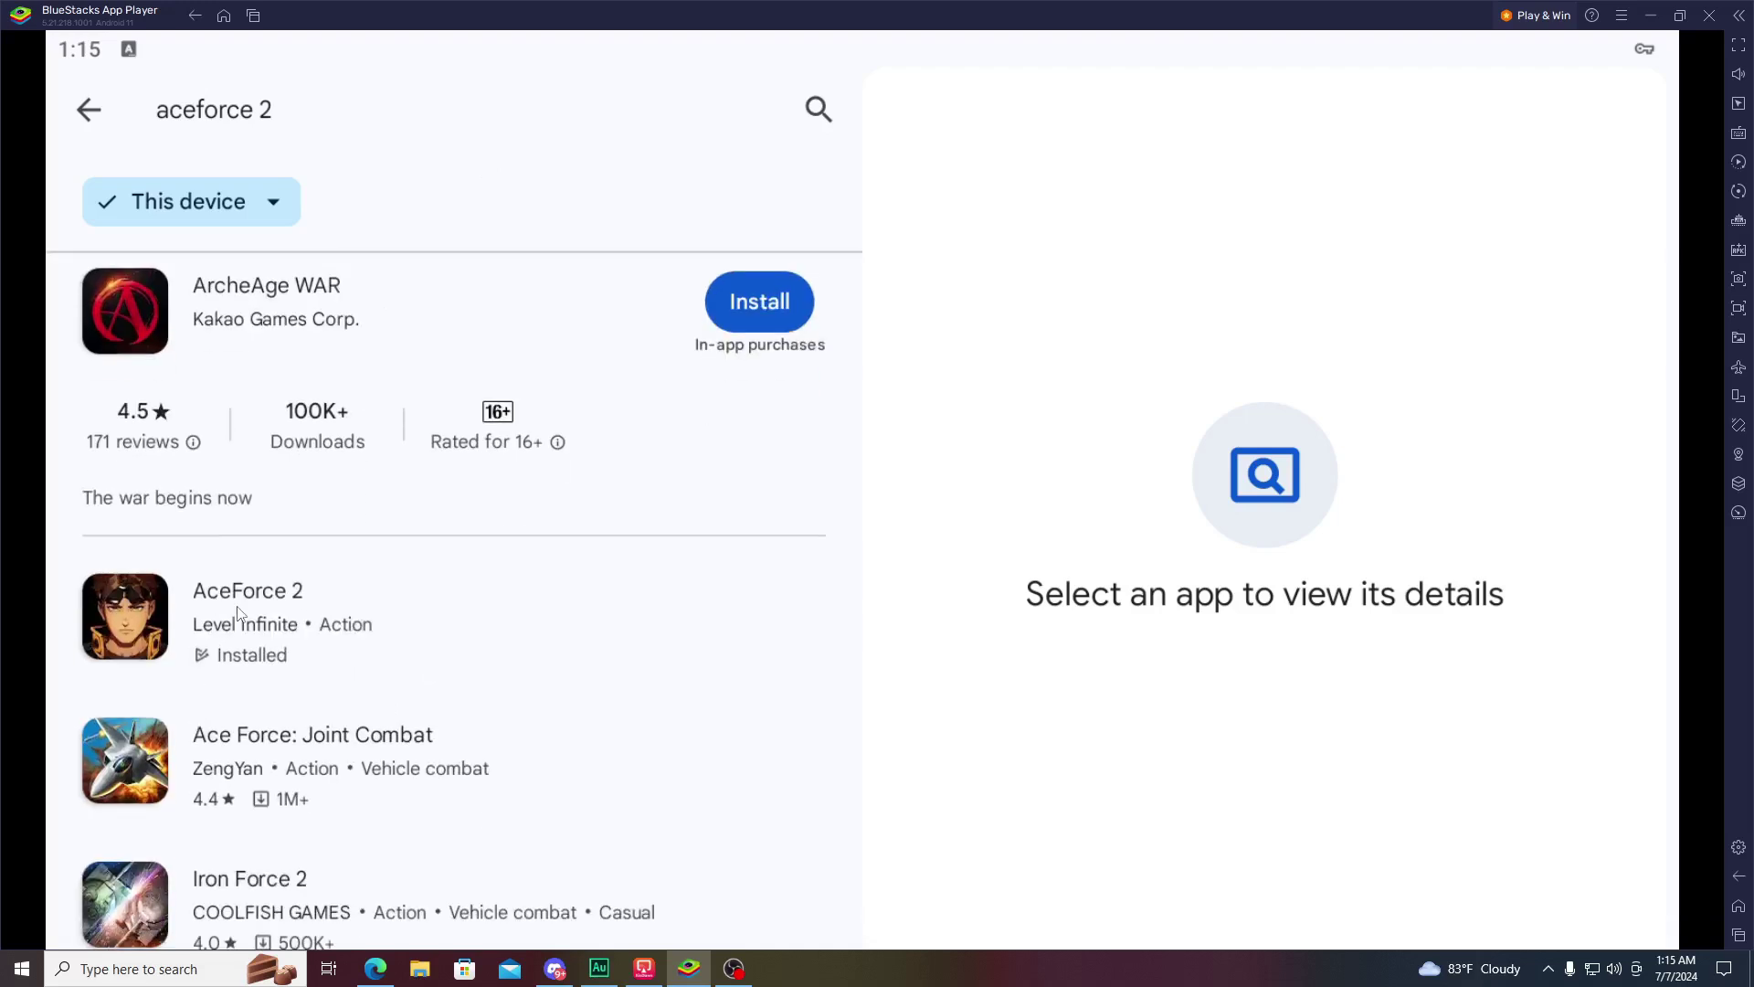
pyautogui.click(238, 610)
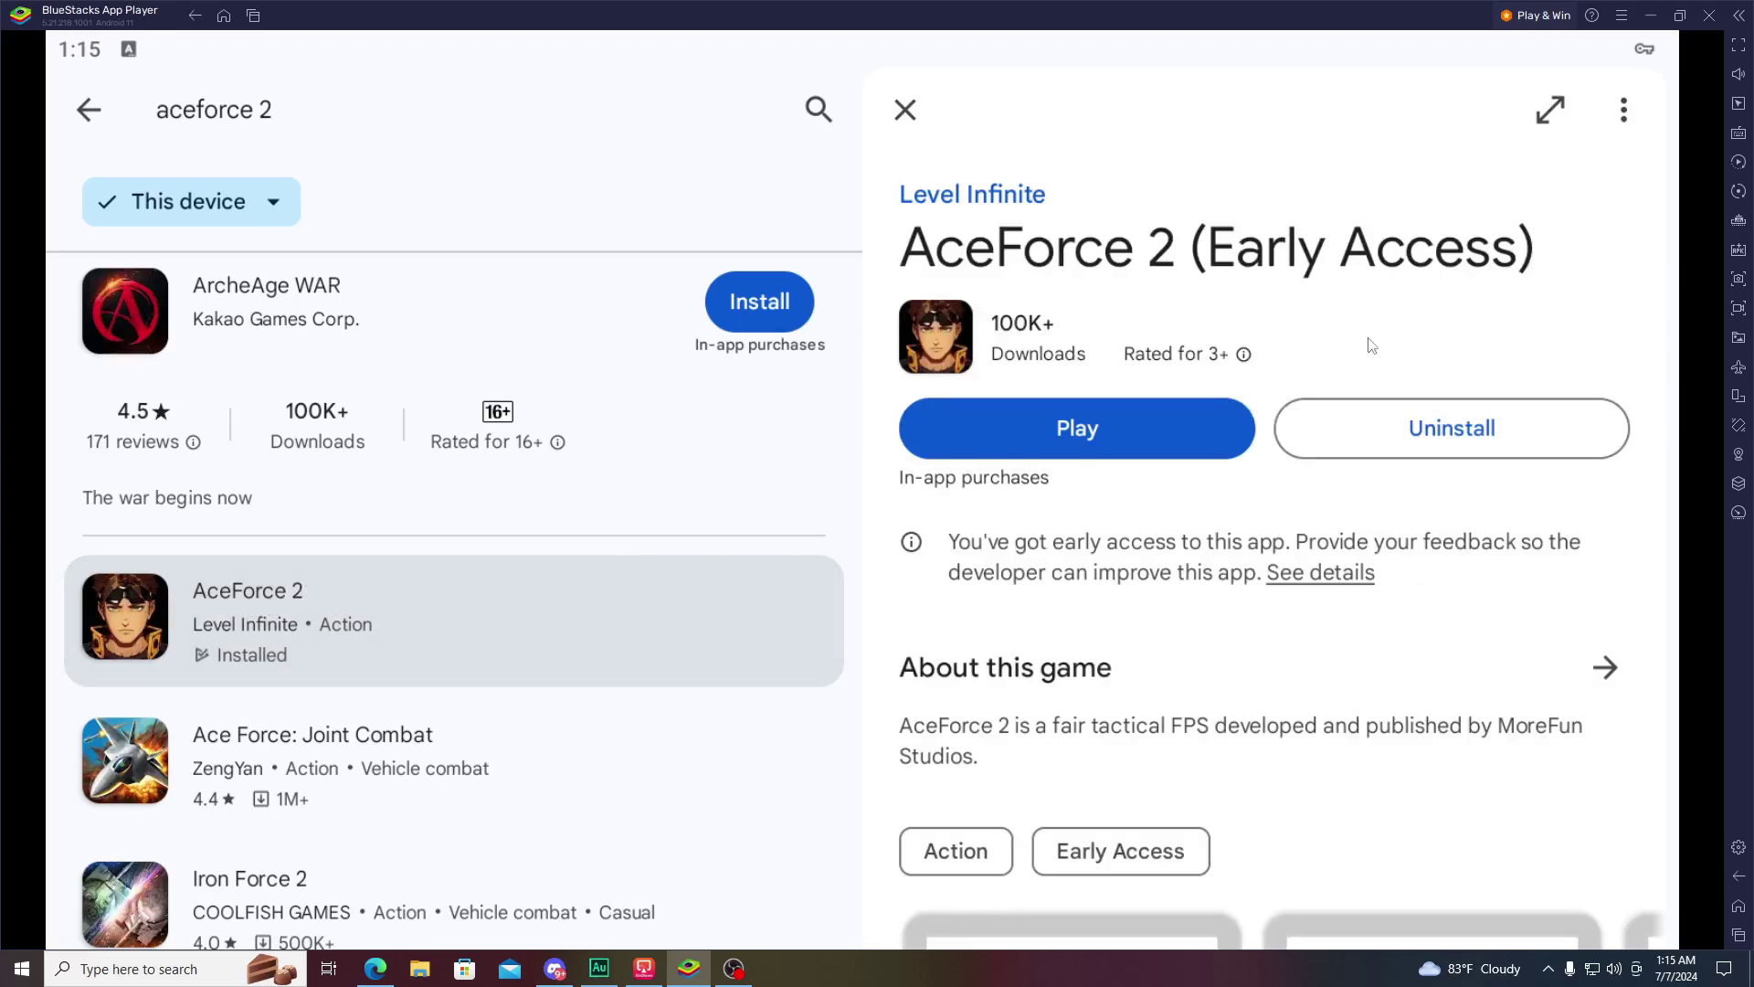
# Step: Swipe away both open apps from the recent apps view
pyautogui.click(1739, 934)
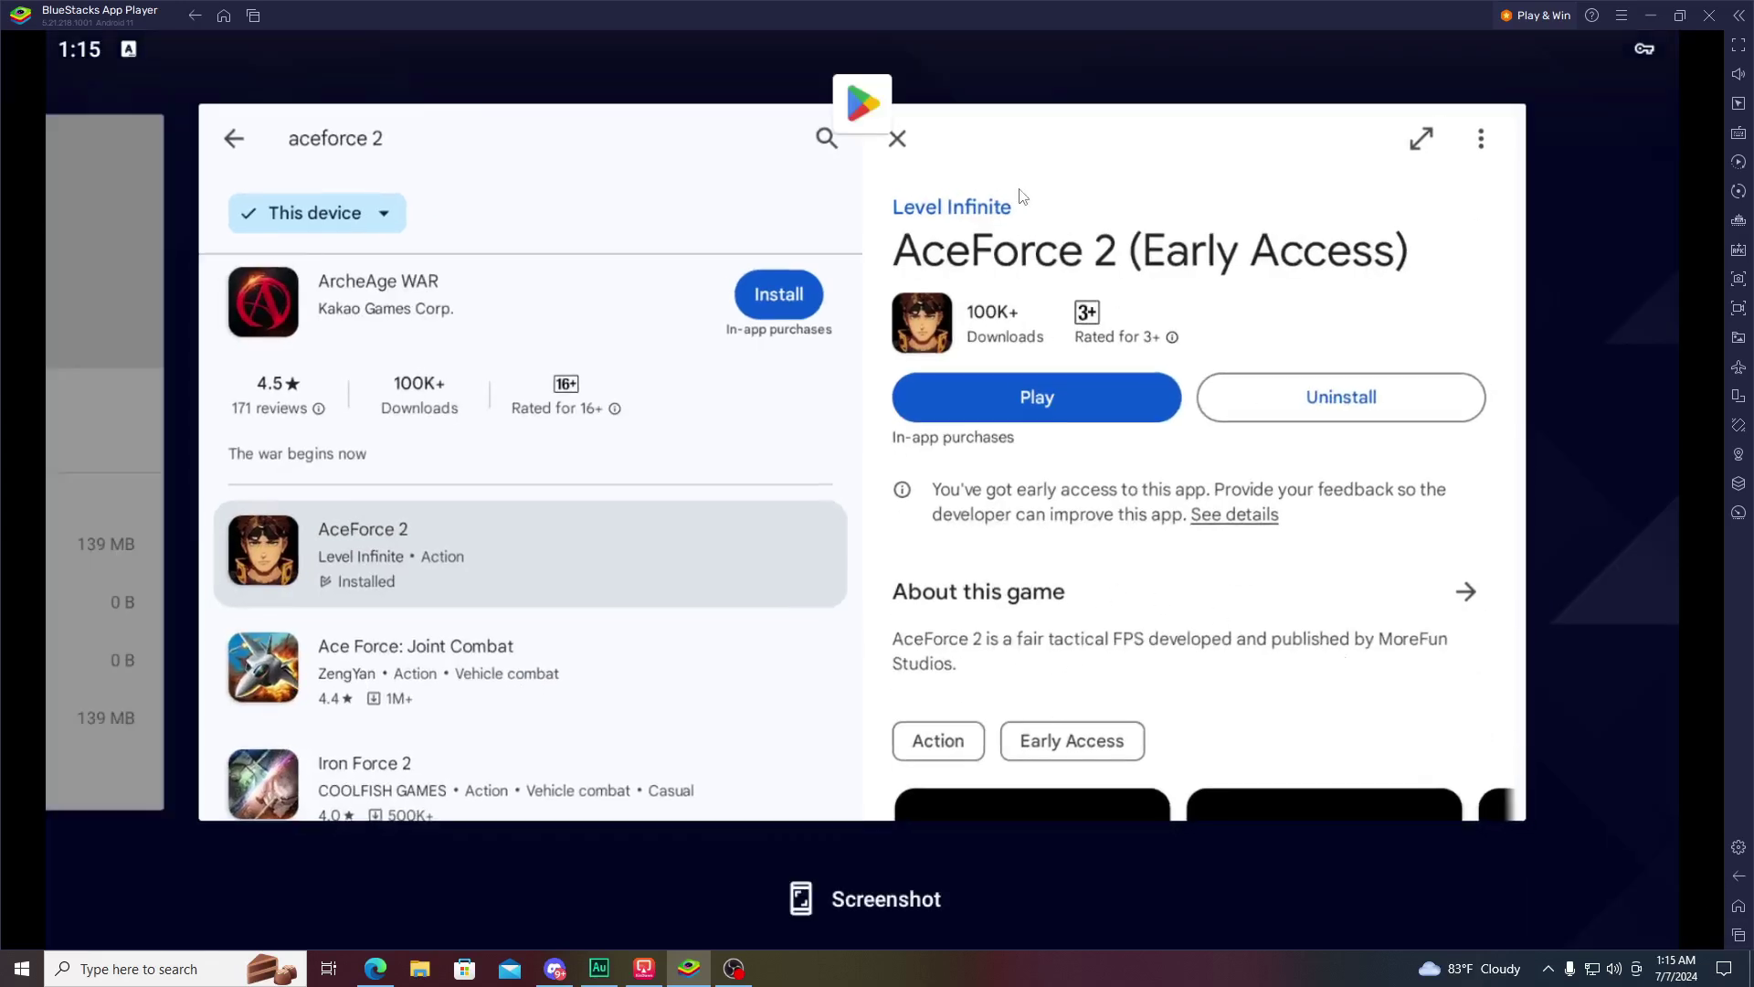
pyautogui.scroll(2, 996, 411)
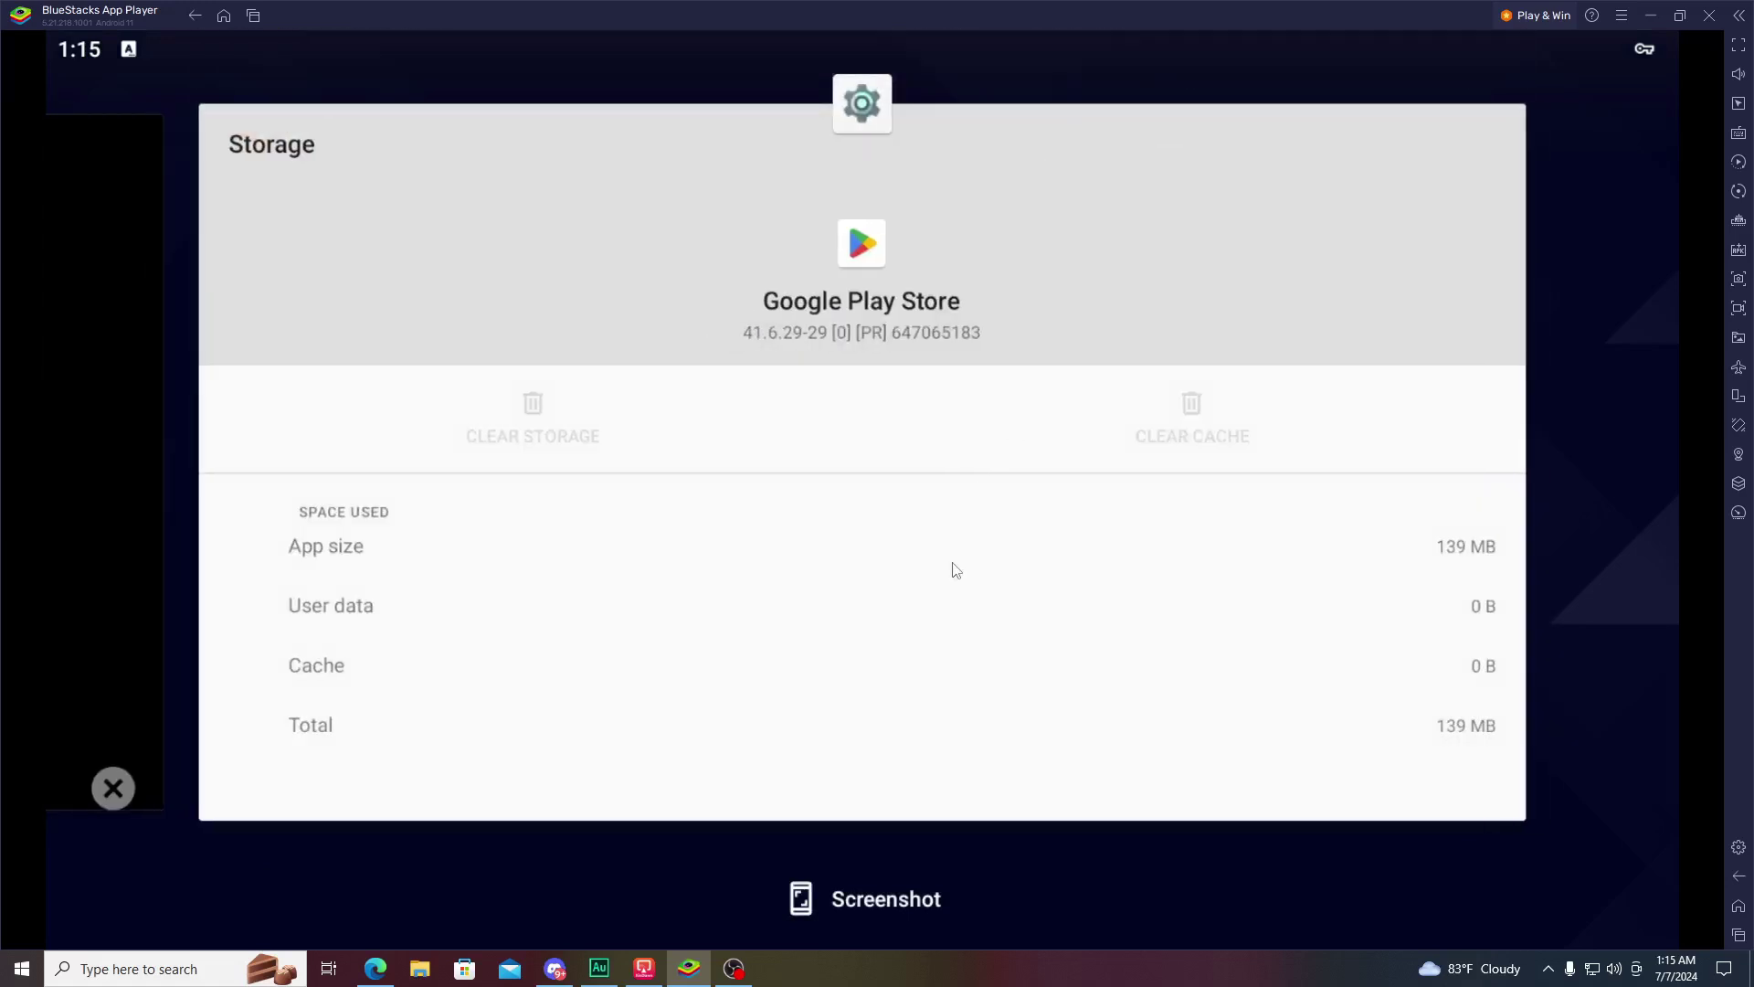
pyautogui.moveTo(956, 570); pyautogui.dragTo(991, 71)
pyautogui.moveTo(1049, 490); pyautogui.dragTo(1057, 91)
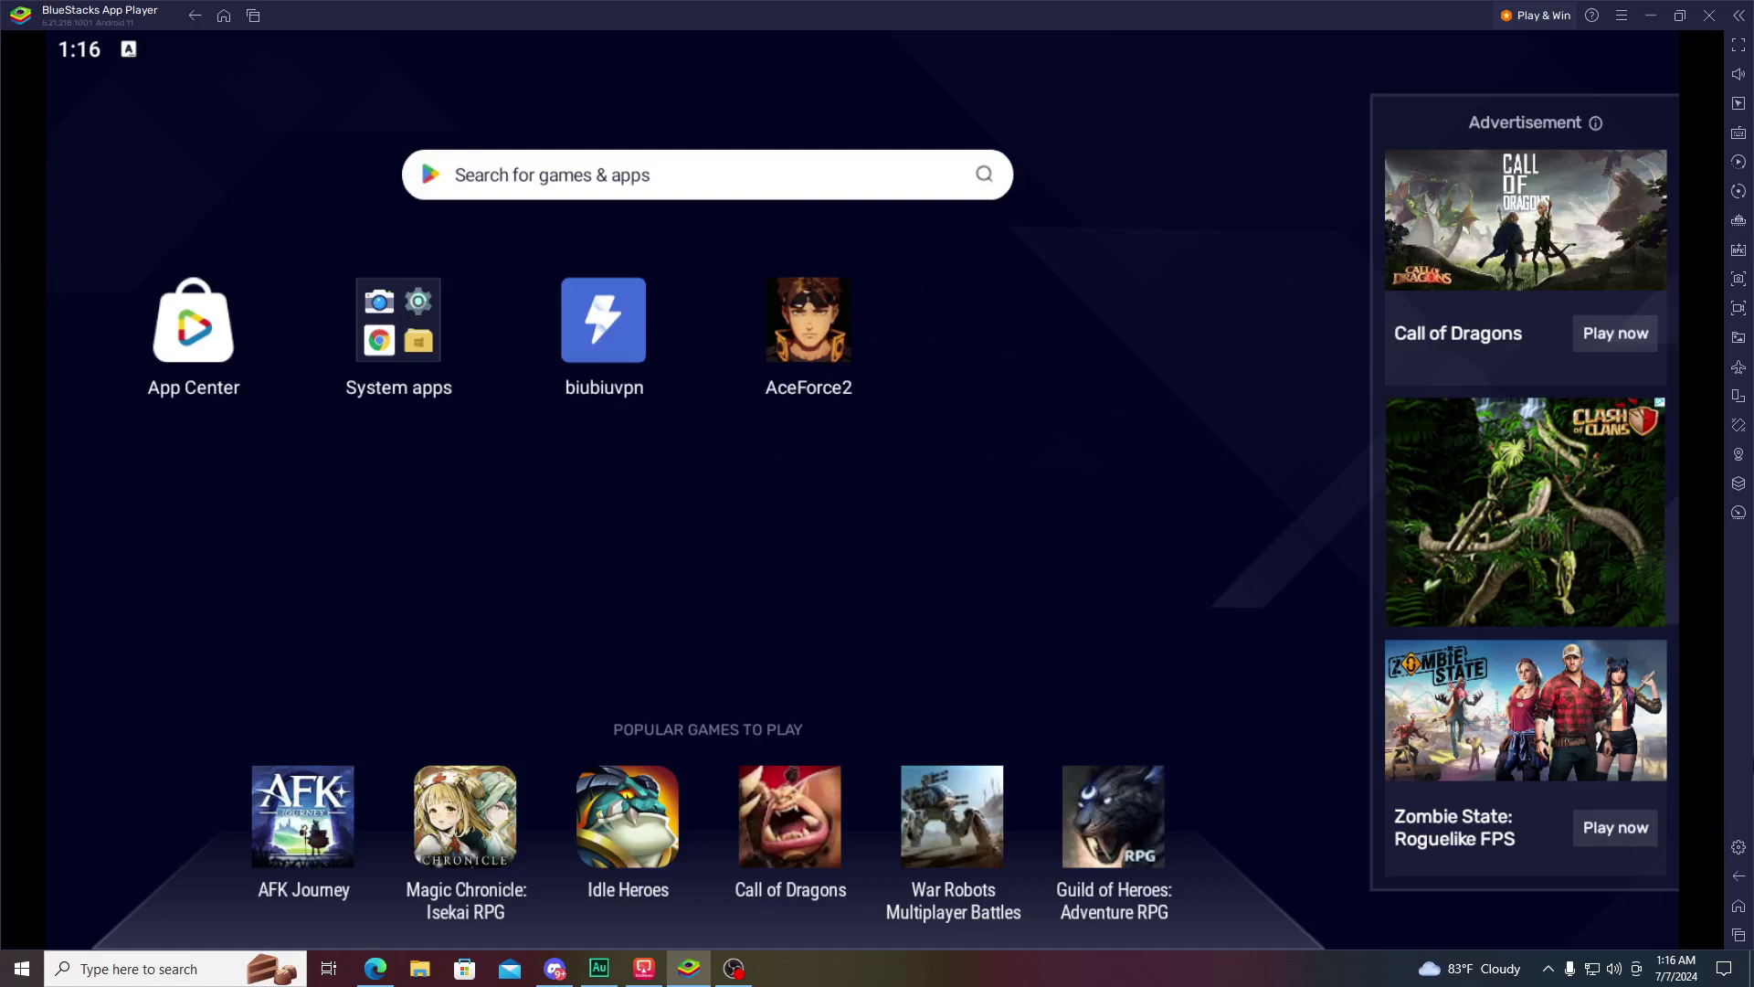
pyautogui.click(1736, 847)
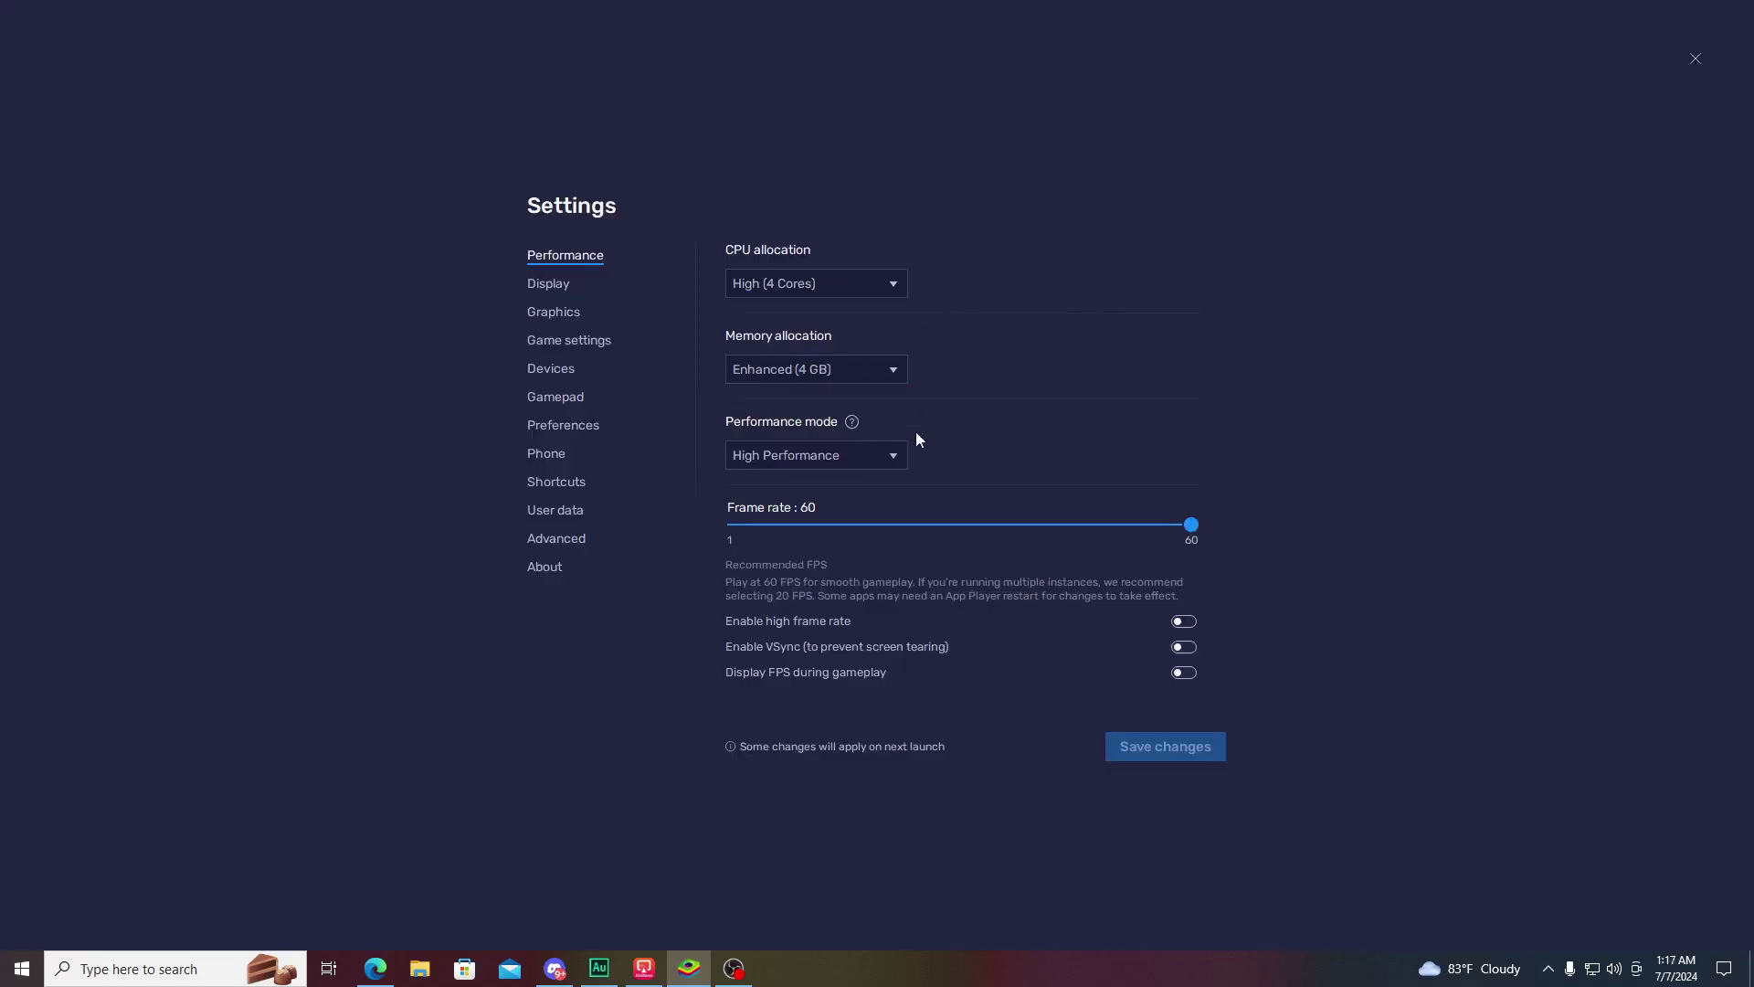
pyautogui.click(548, 278)
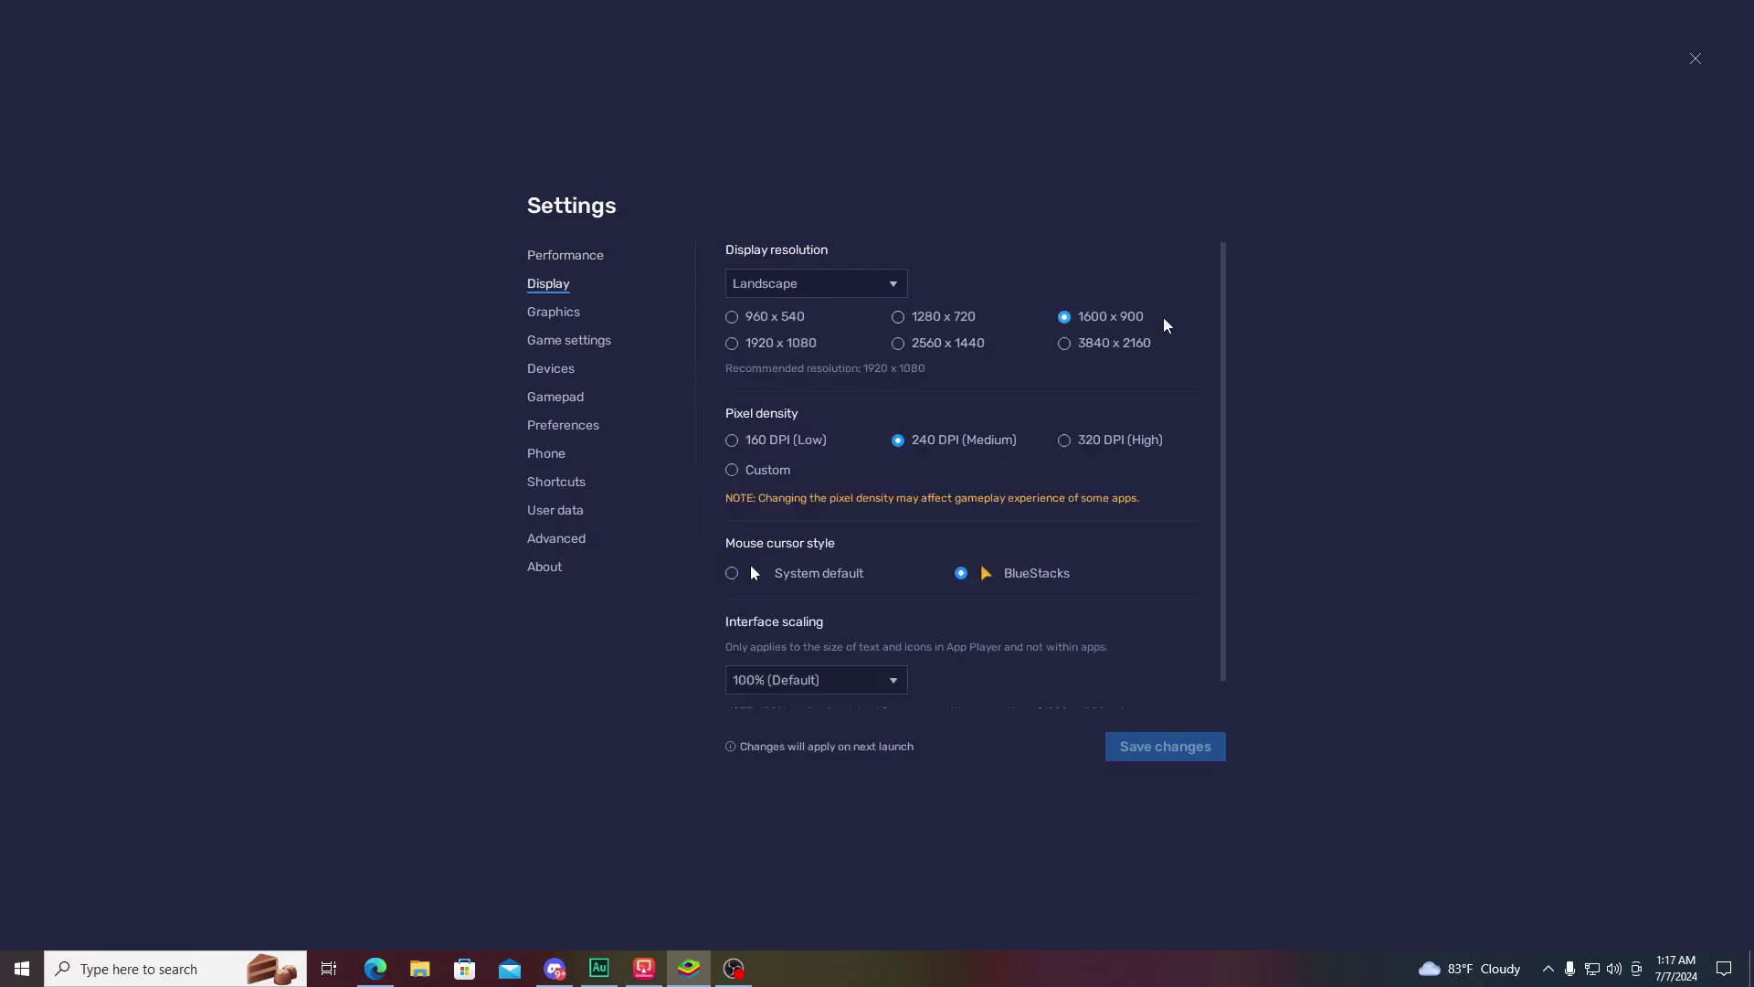
pyautogui.click(561, 316)
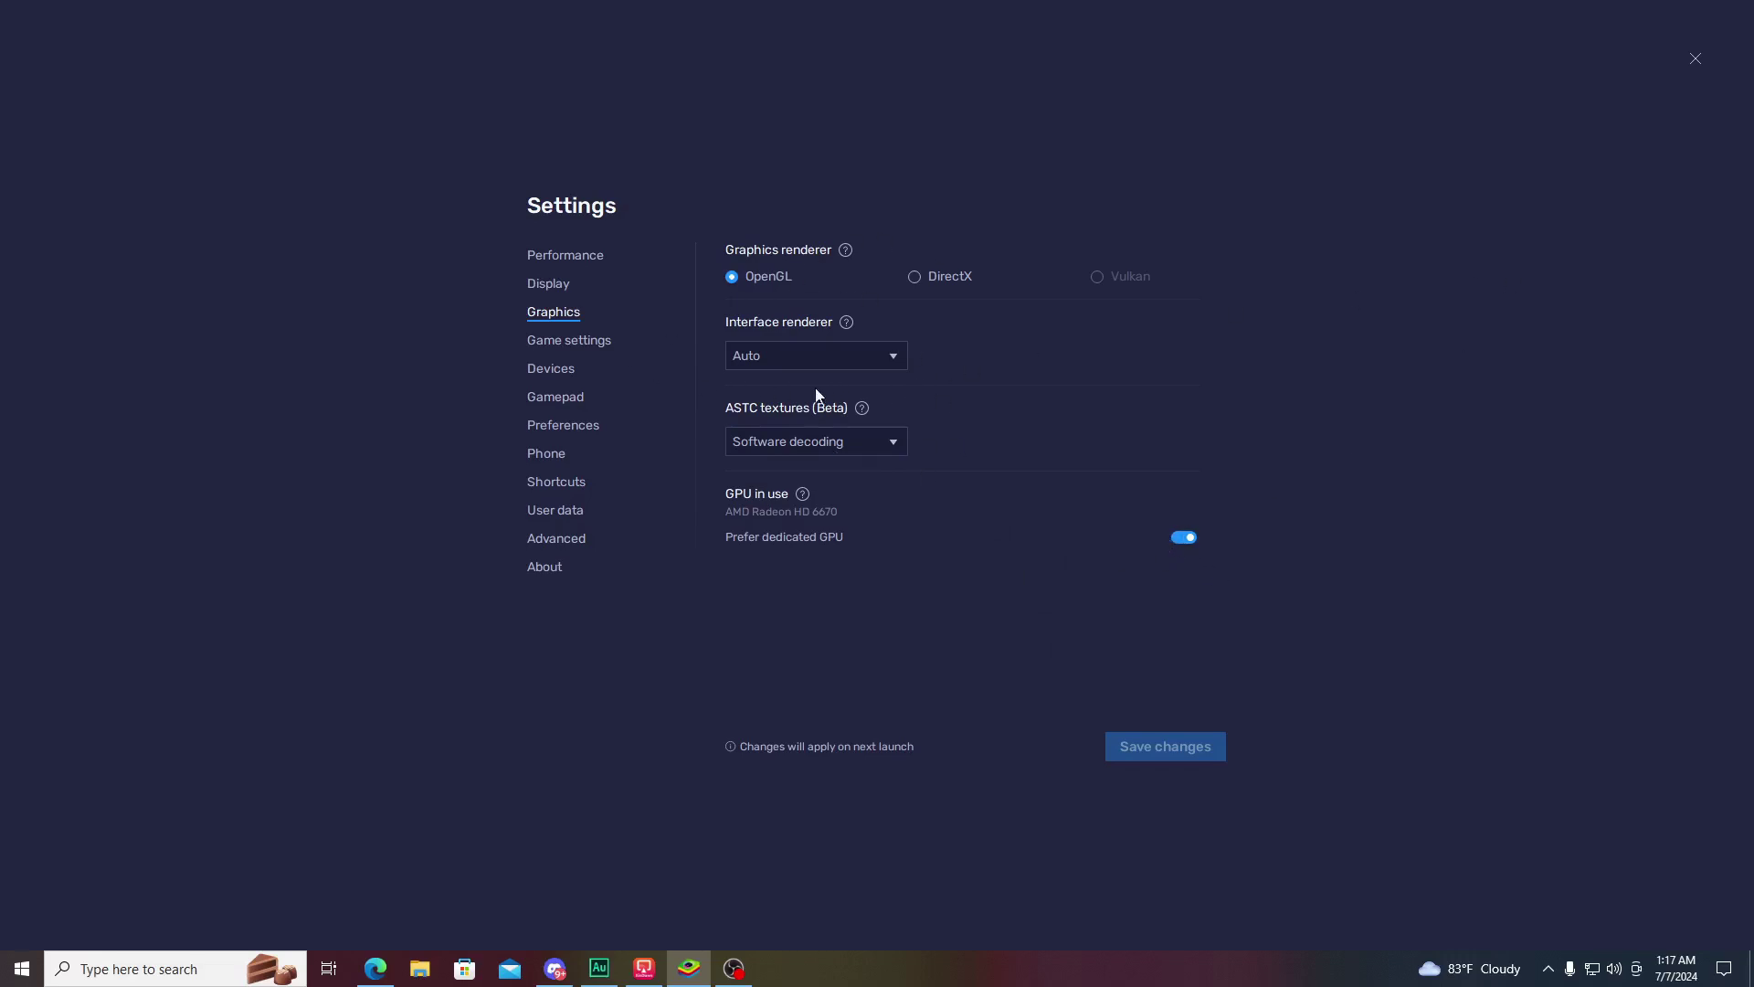
pyautogui.click(551, 457)
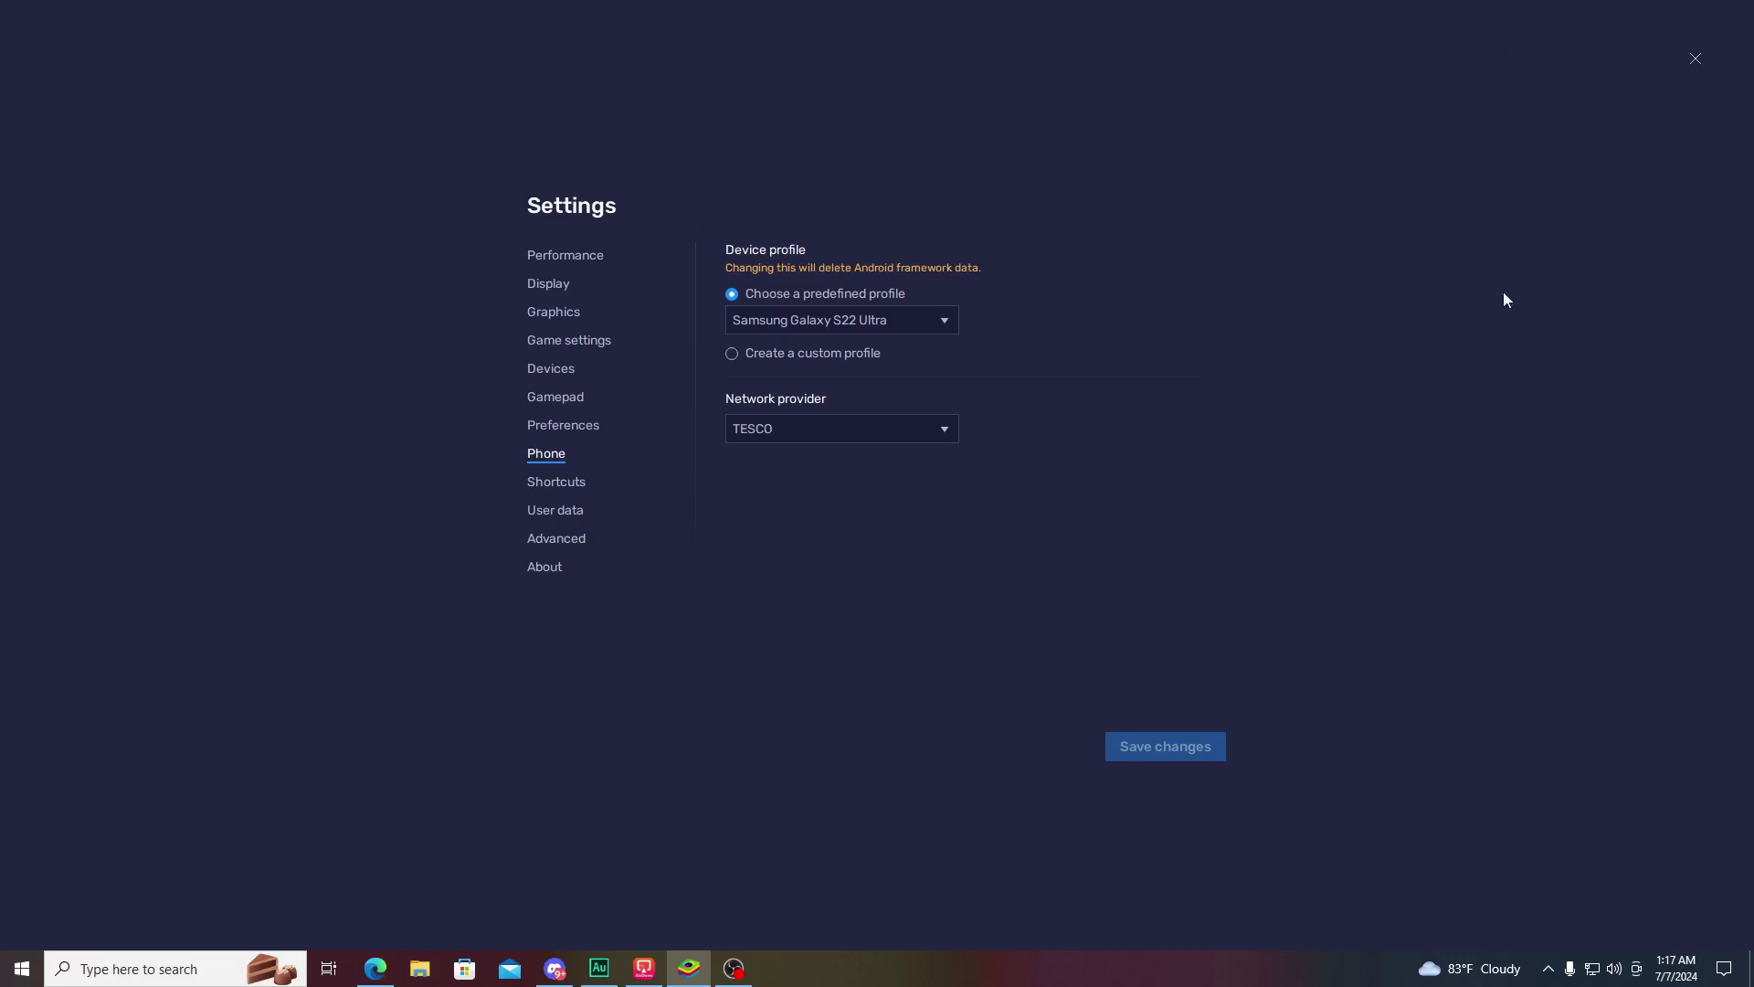
pyautogui.click(1696, 58)
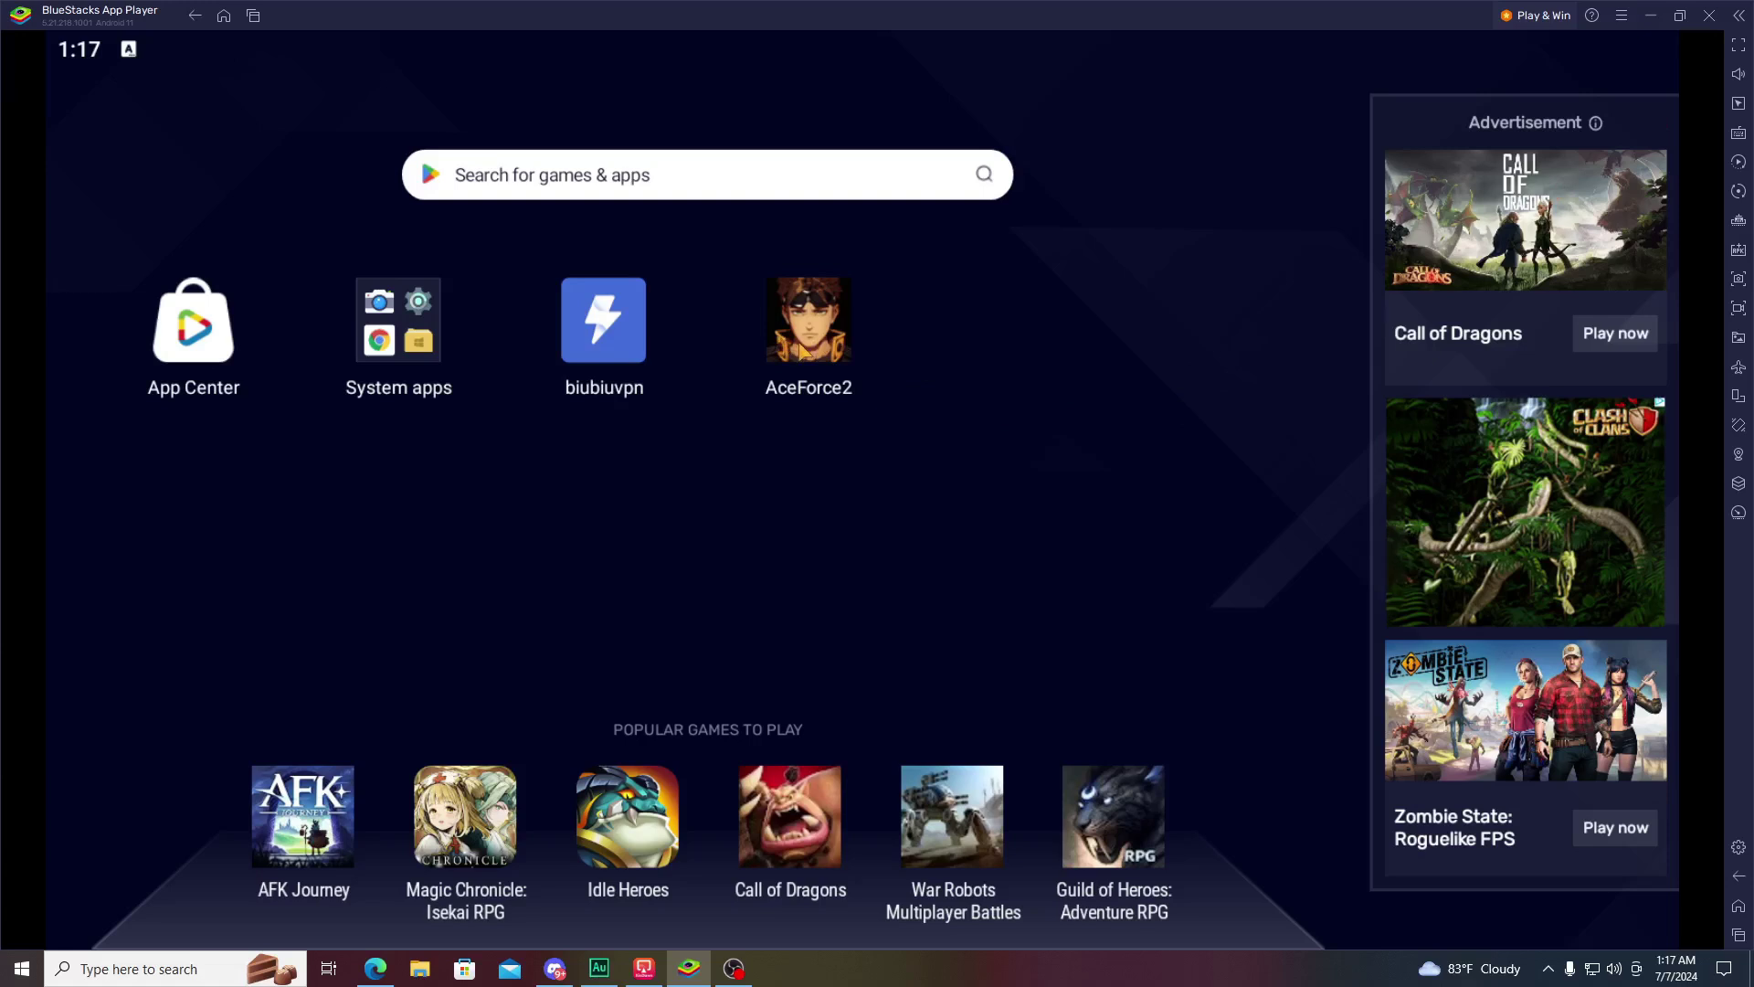
# Step: Launch AceForce2 from the home screen to start its resource download
pyautogui.click(819, 335)
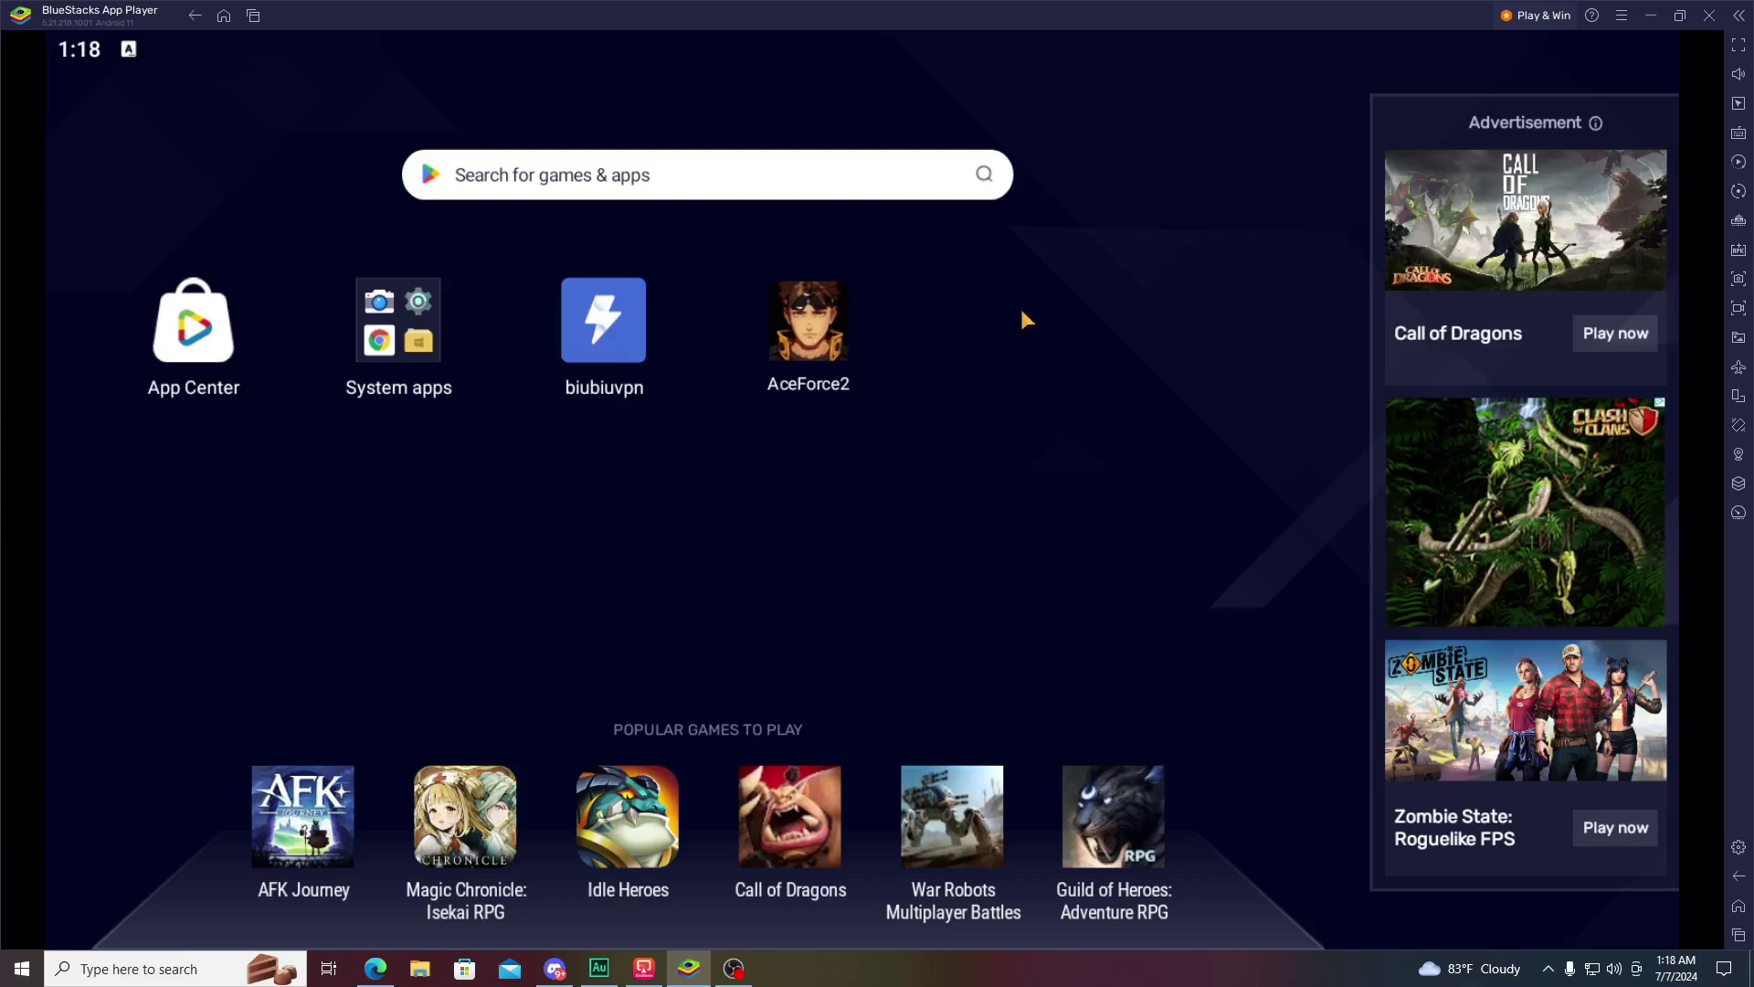